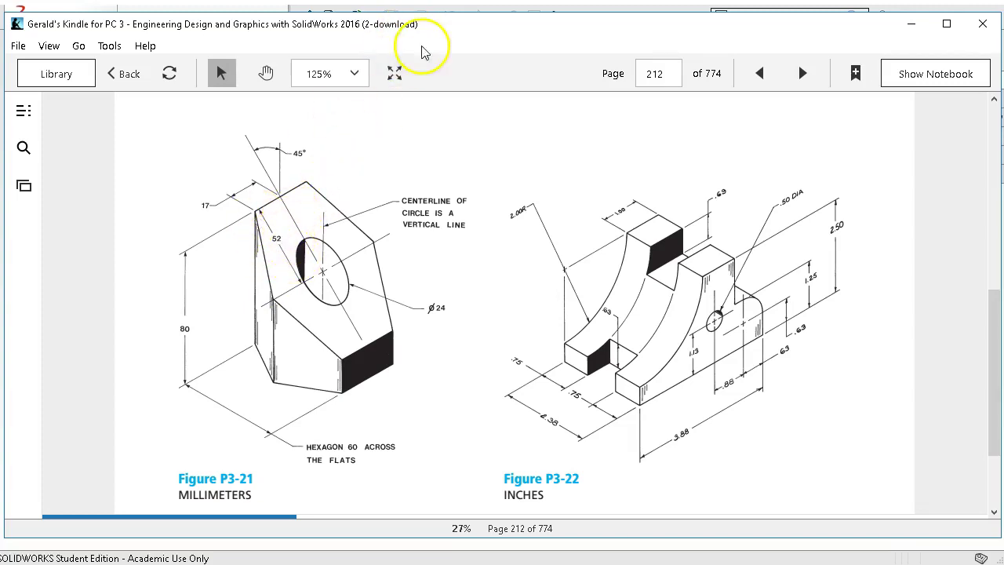
- Move the Kindle reader window aside and switch to SOLIDWORKS 2018
left_click_drag(437, 30, 706, 45)
key("alt+Tab")
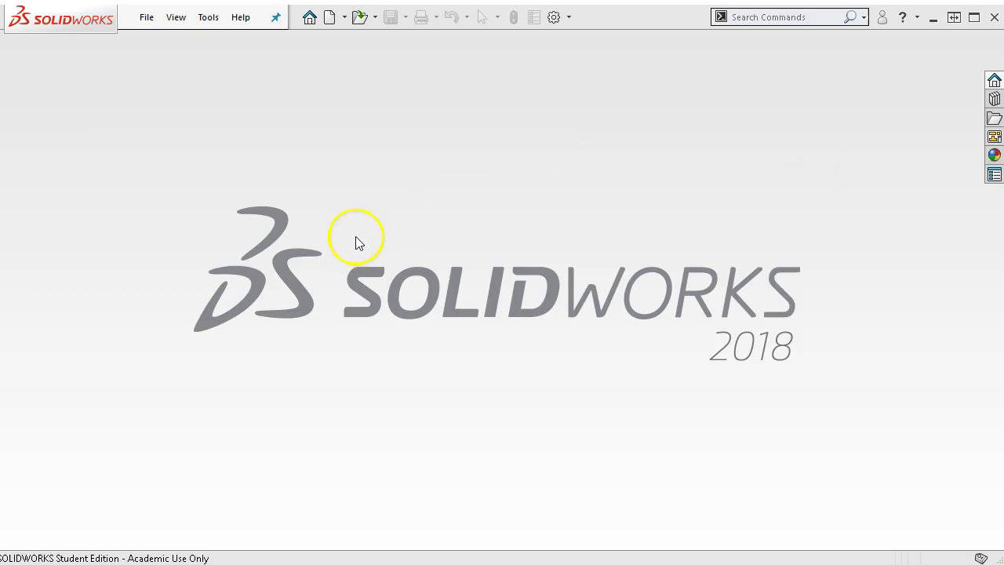
- Create a new millimetre part and sketch a six-sided polygon on the Top plane, centred on the origin
left_click(330, 23)
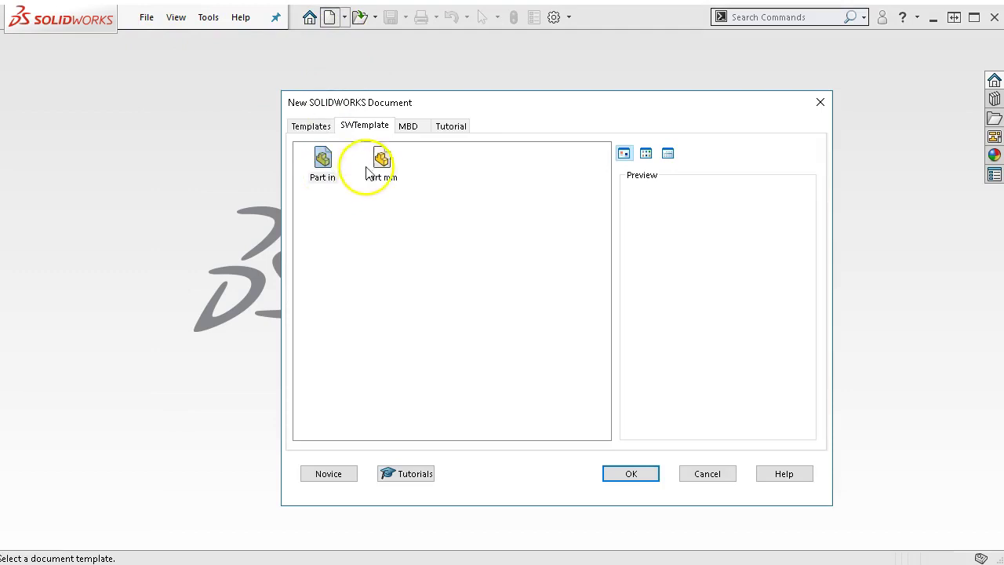
left_click(392, 161)
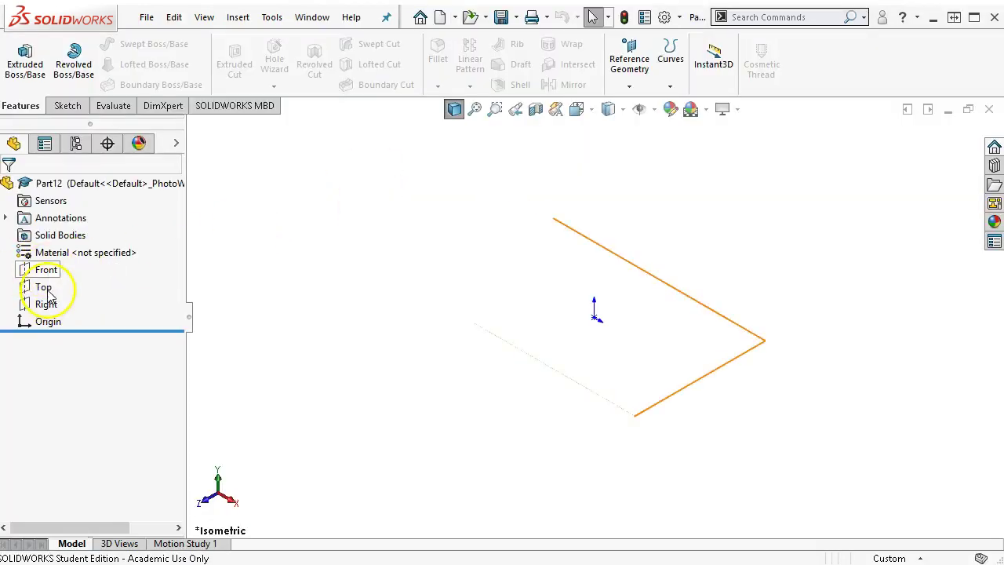
left_click(48, 287)
left_click(59, 261)
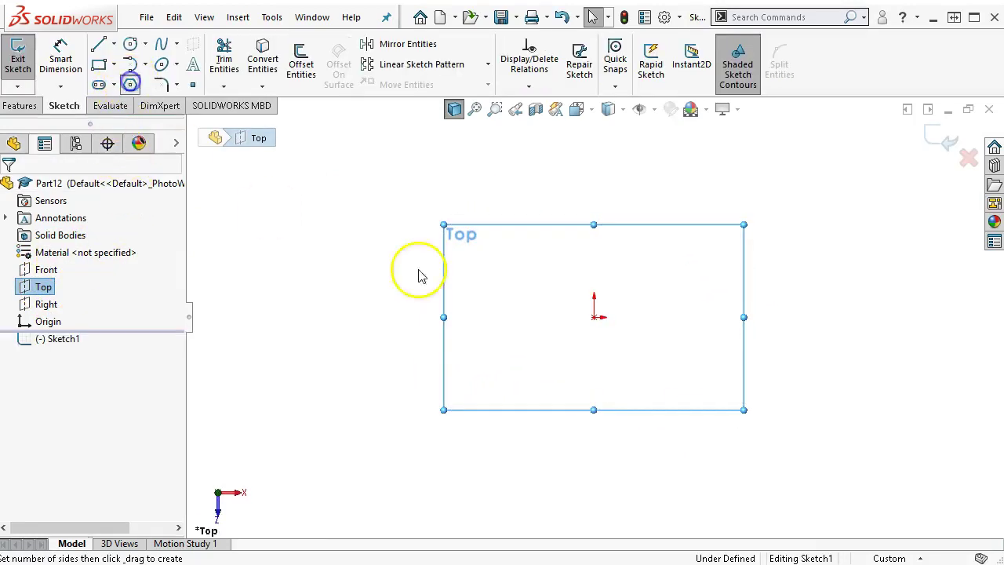
left_click(131, 85)
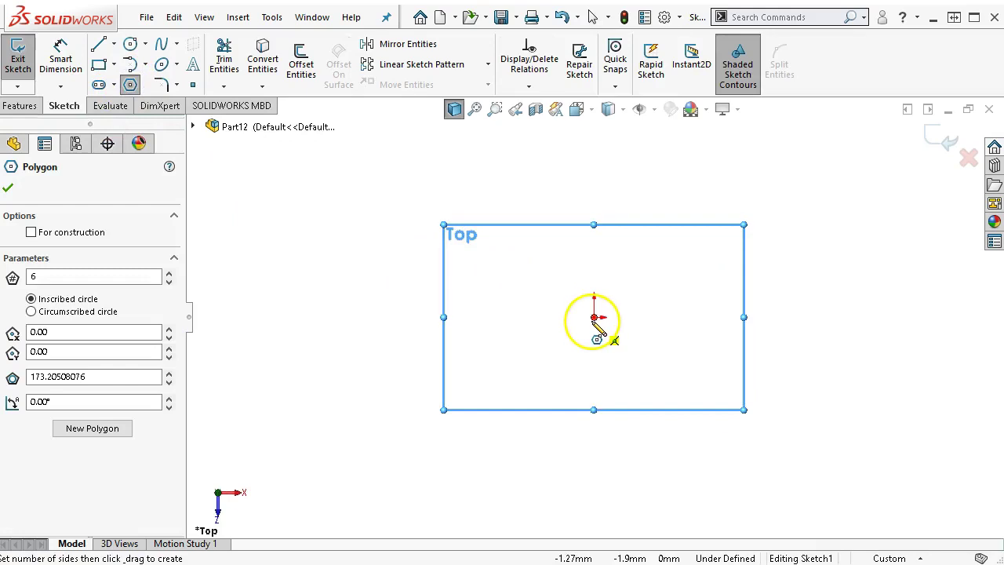
mouse_move(593, 318)
left_mouse_down()
mouse_move(668, 361)
mouse_move(711, 289)
mouse_move(719, 318)
left_mouse_up()
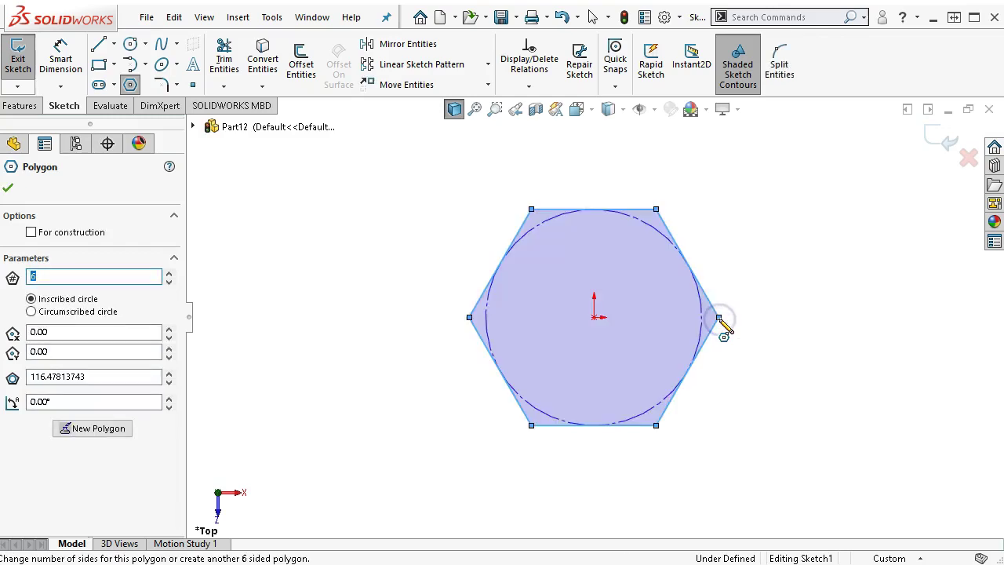
- Dimension the hexagon's inscribed construction circle to Ø60 mm
right_click(463, 198)
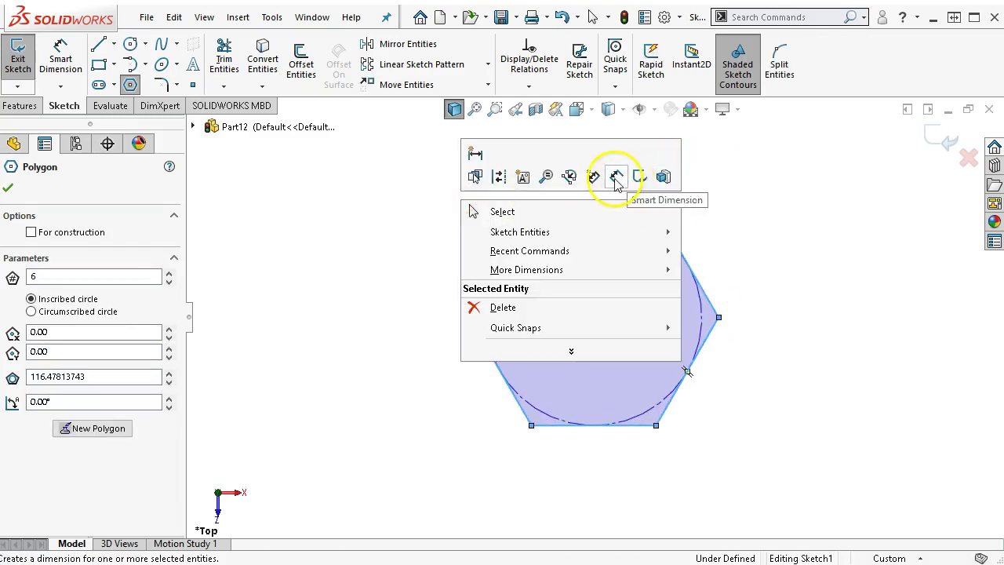
left_click(616, 179)
left_click(647, 226)
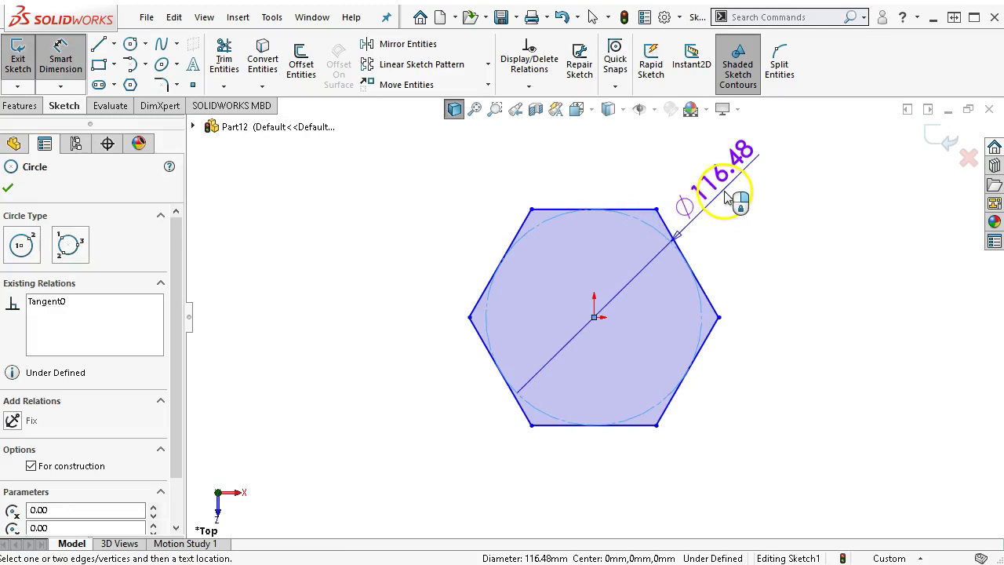
left_click(728, 197)
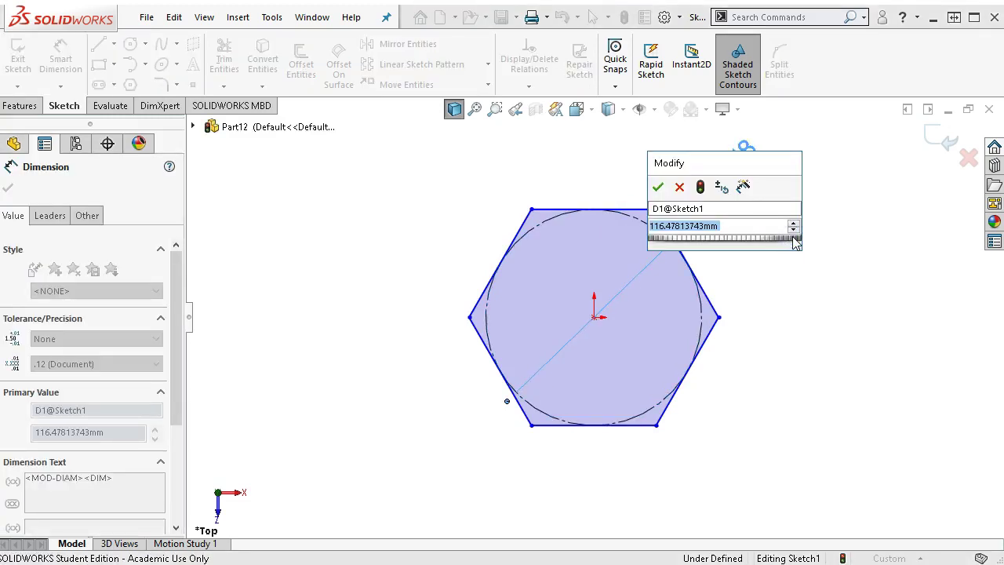
type("60")
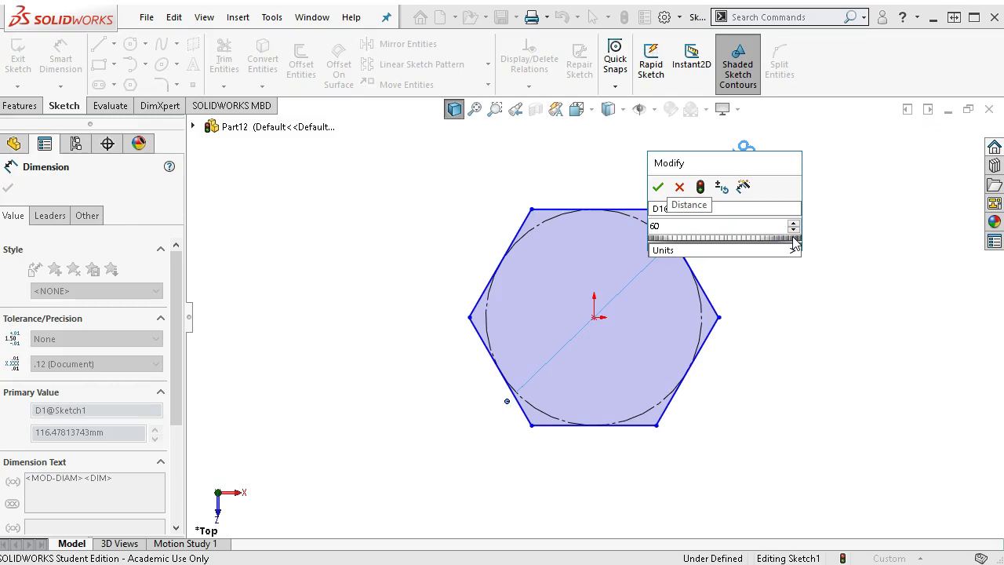
key("Return")
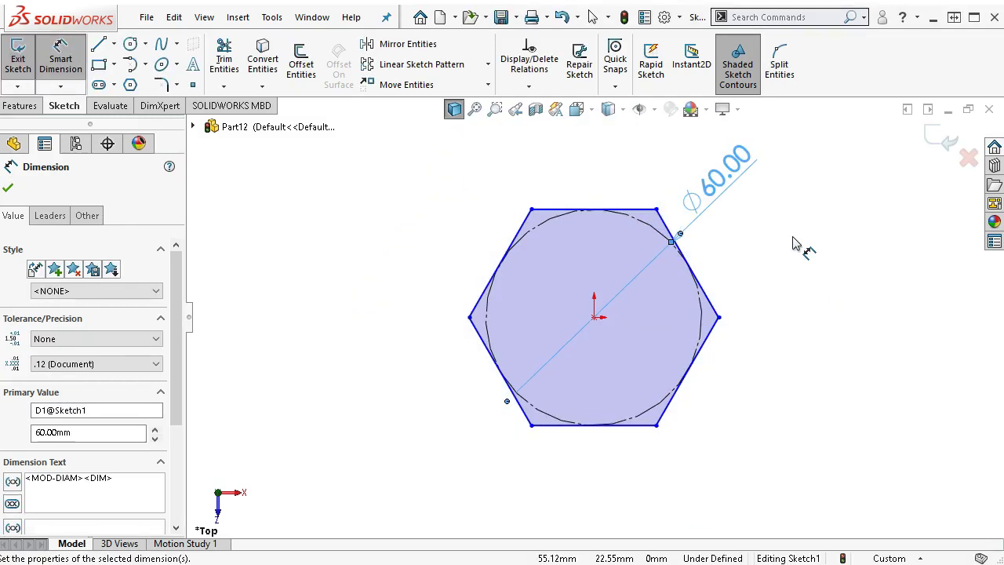
mouse_move(635, 232)
left_mouse_down()
mouse_move(636, 213)
mouse_move(695, 287)
mouse_move(667, 395)
left_mouse_up()
- Add a horizontal relation between the hexagon's right vertex and the origin
right_click(757, 260)
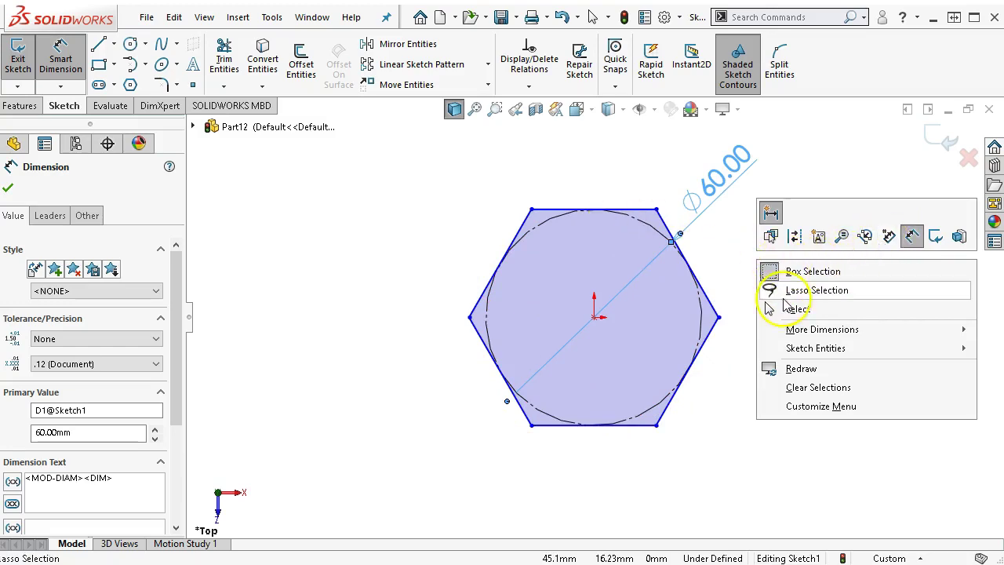
left_click(792, 311)
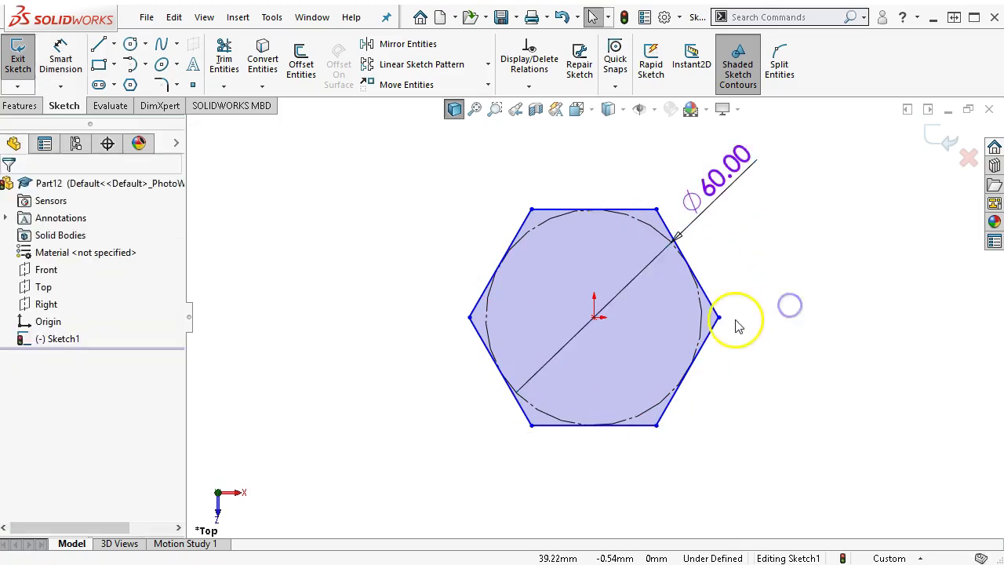
left_click(719, 318)
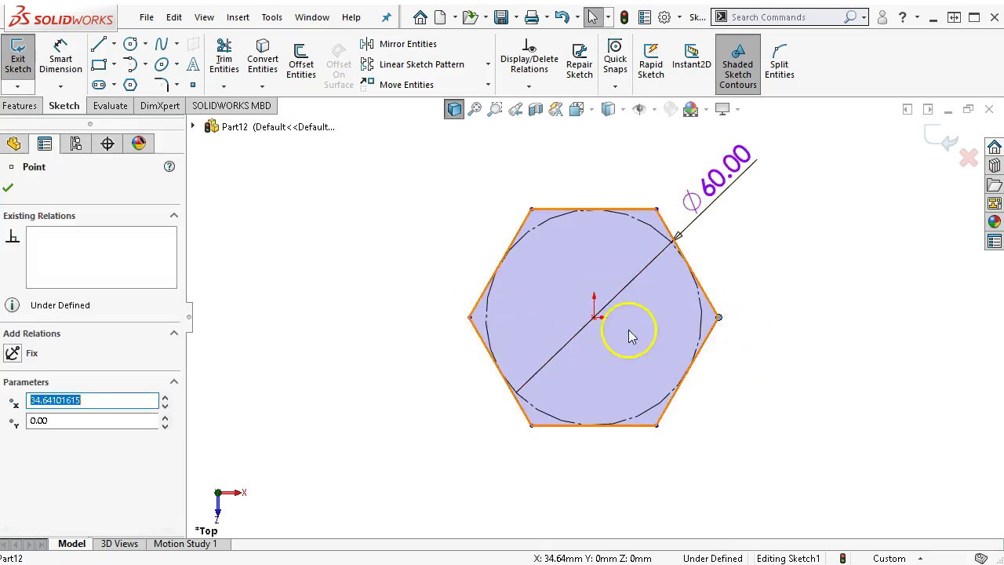
left_click(595, 321, "ctrl")
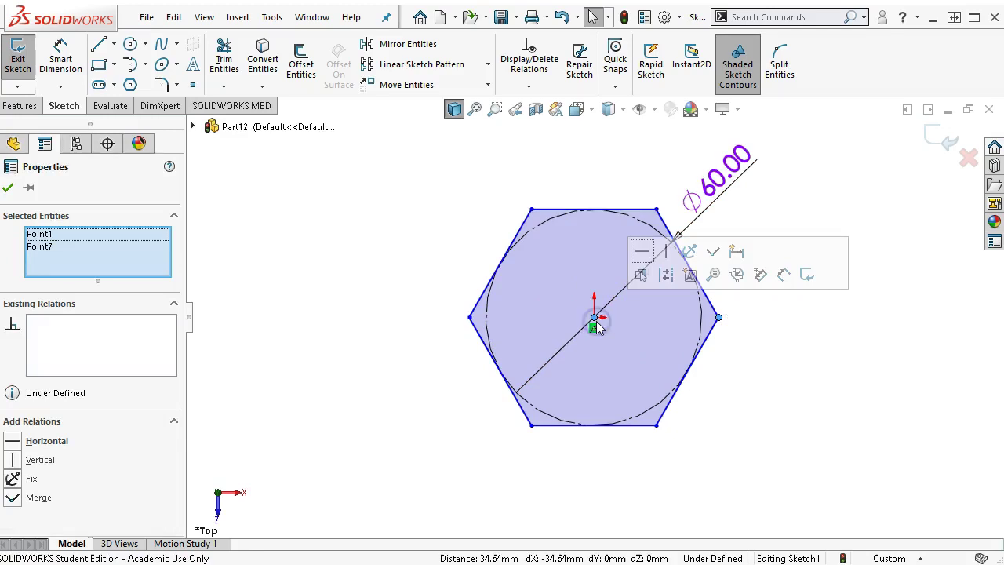
left_click(643, 251)
left_click(794, 374)
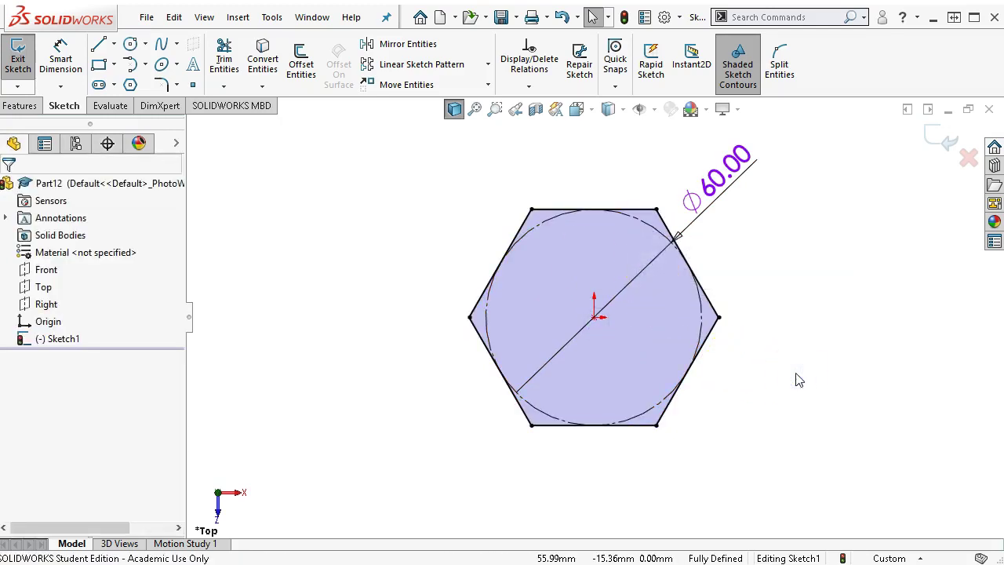
- Draw a circle centred on the origin inside the hexagon and dimension it Ø24 mm
left_click(130, 44)
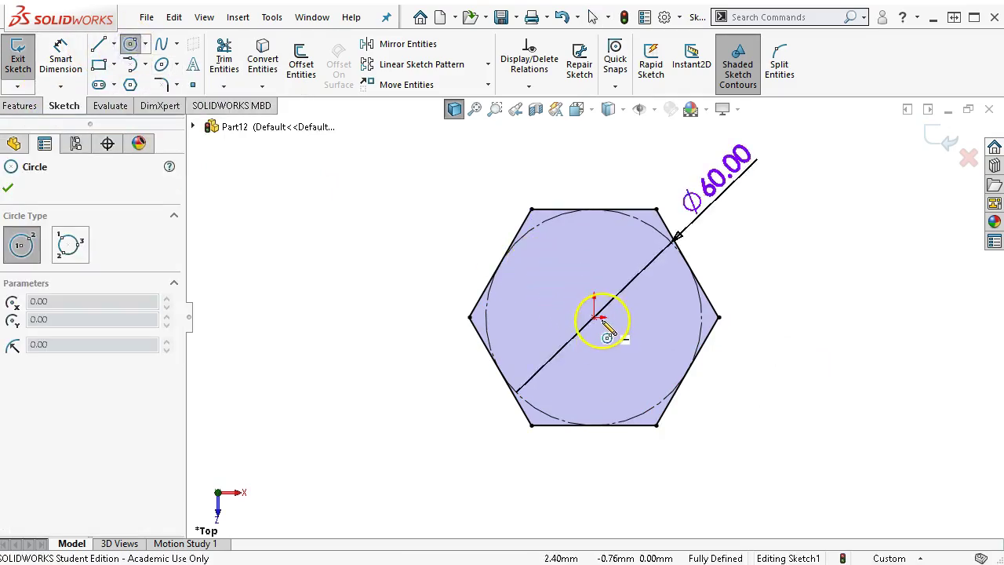
left_click_drag(594, 317, 632, 350)
right_click(788, 231)
left_click(863, 240)
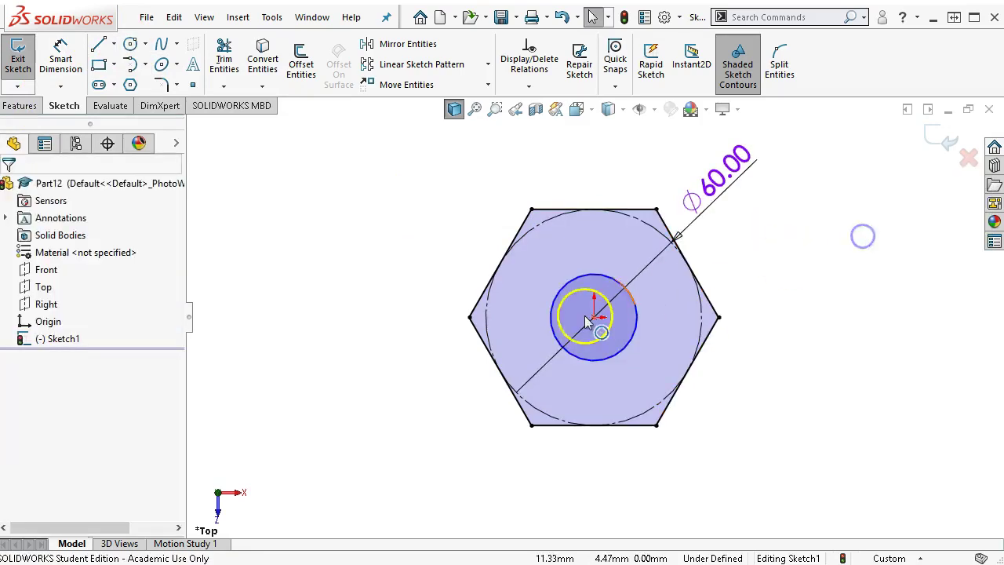
right_click(739, 264)
left_click(898, 241)
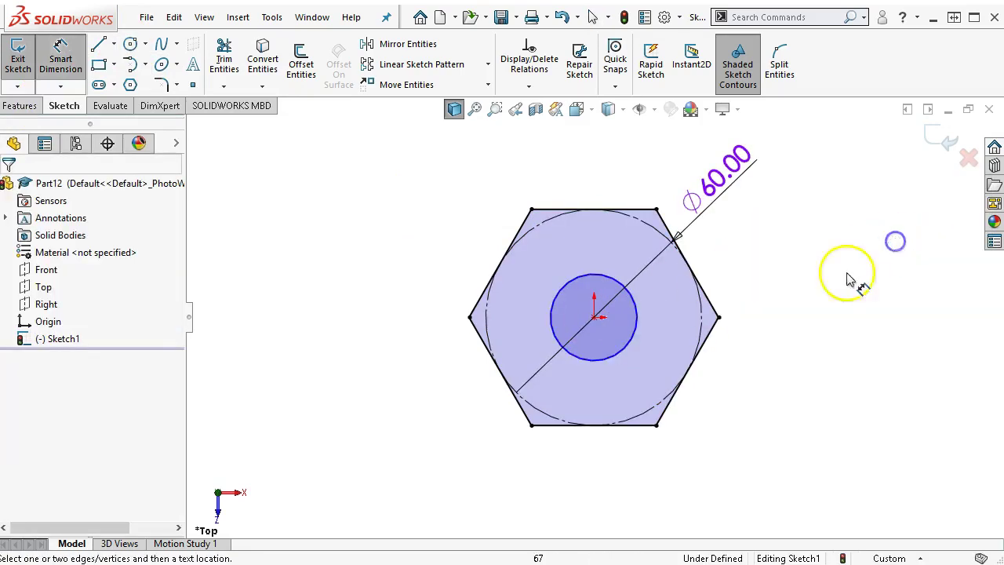
left_click(613, 359)
left_click(779, 394)
type("24.00mm")
key("Return")
- Extrude the sketch 80 mm blind into a holed hexagonal prism and zoom to fit
left_click(20, 107)
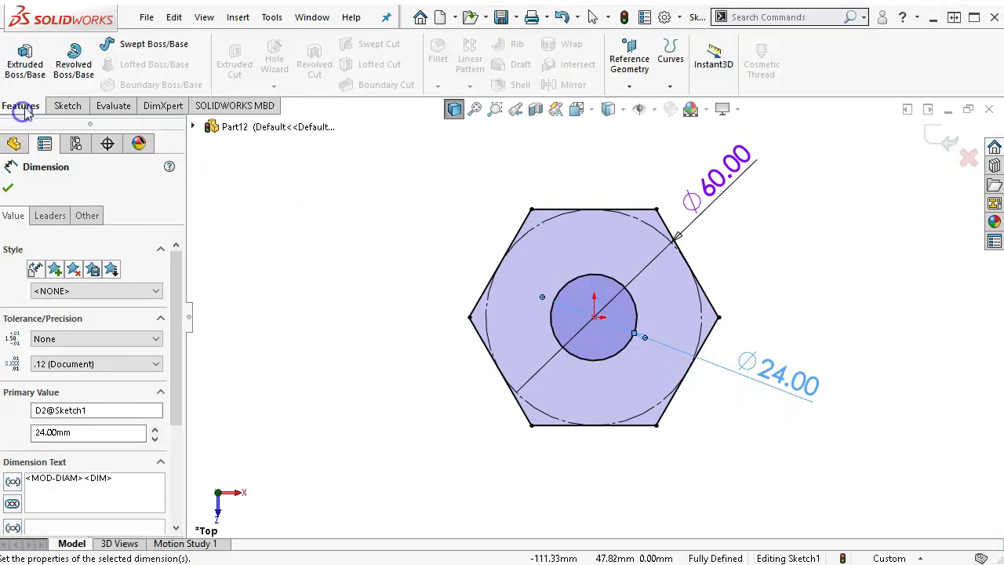
left_click(25, 62)
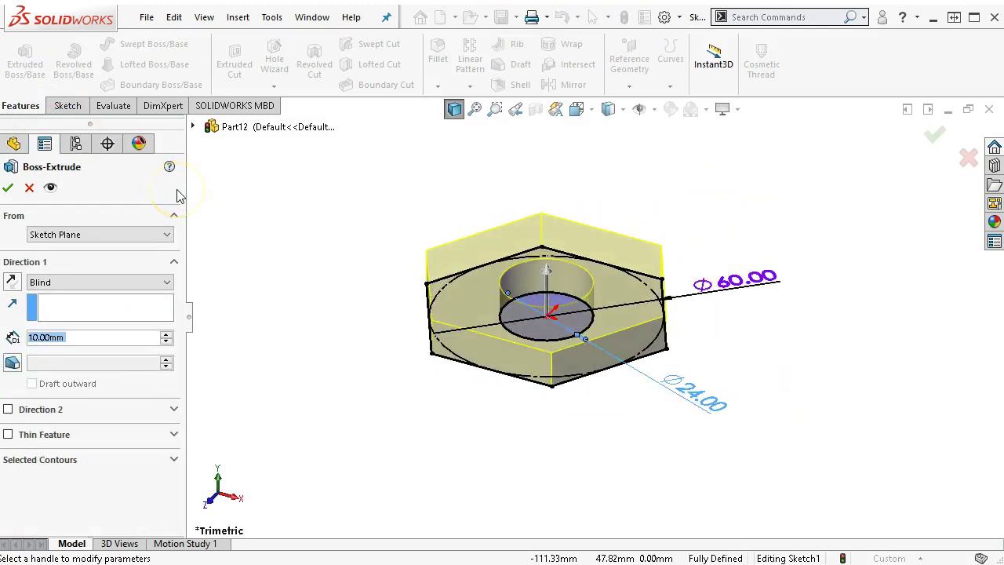
type("80")
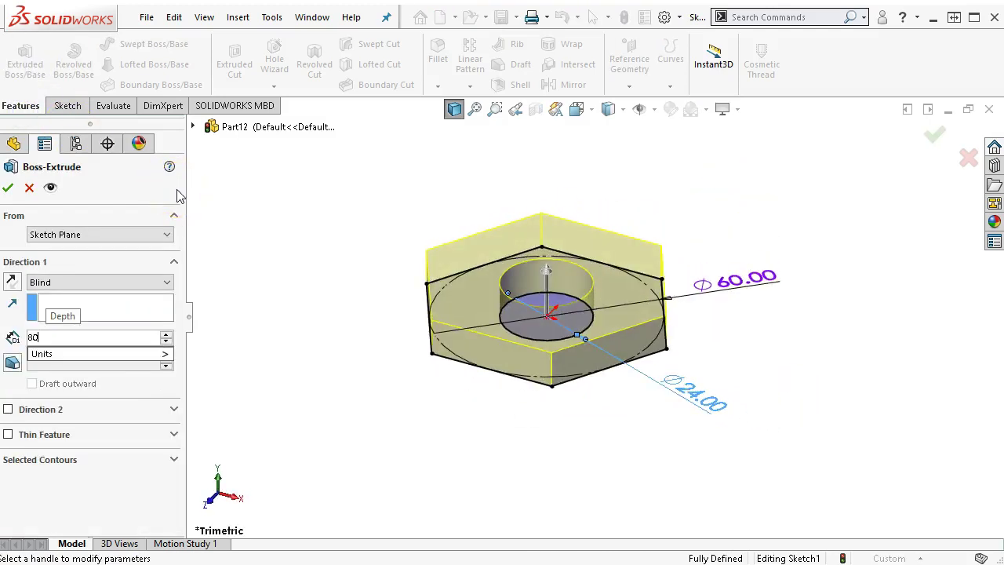
key("Return")
left_click(8, 187)
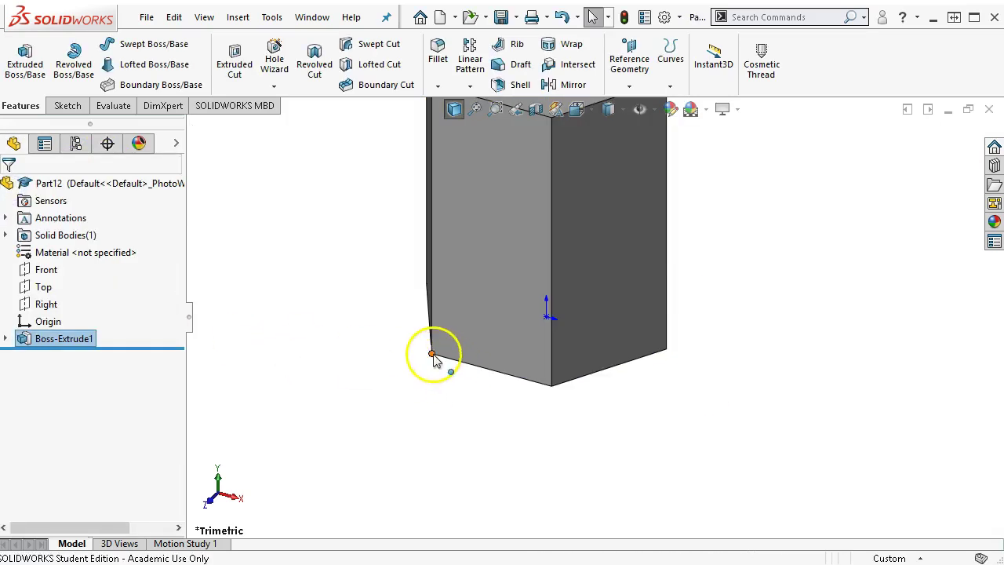
key("z")
key("z")
key("f")
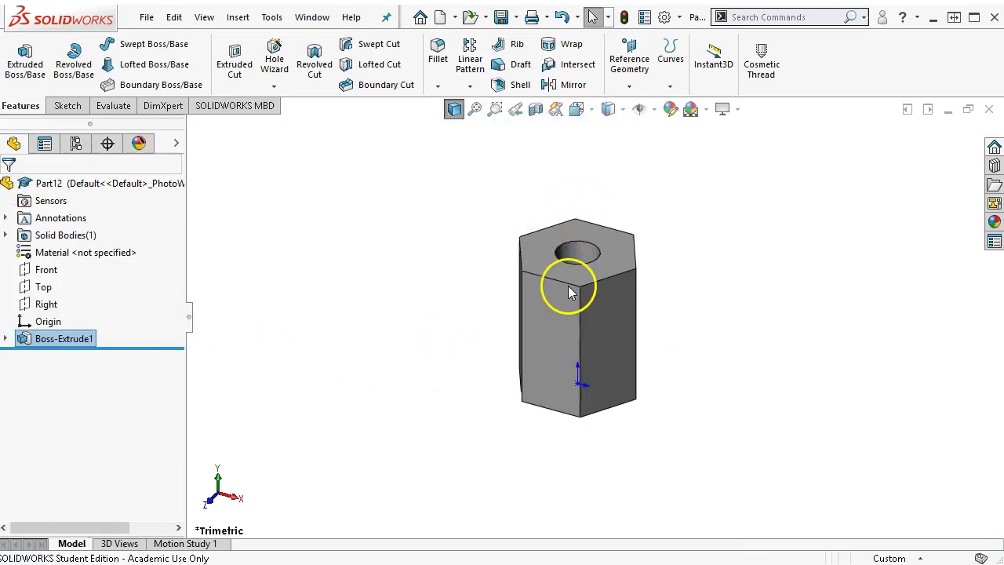
- On a Front plane sketch, draw a line from the part's top-left corner to its right edge
left_click(45, 270)
left_click(41, 244)
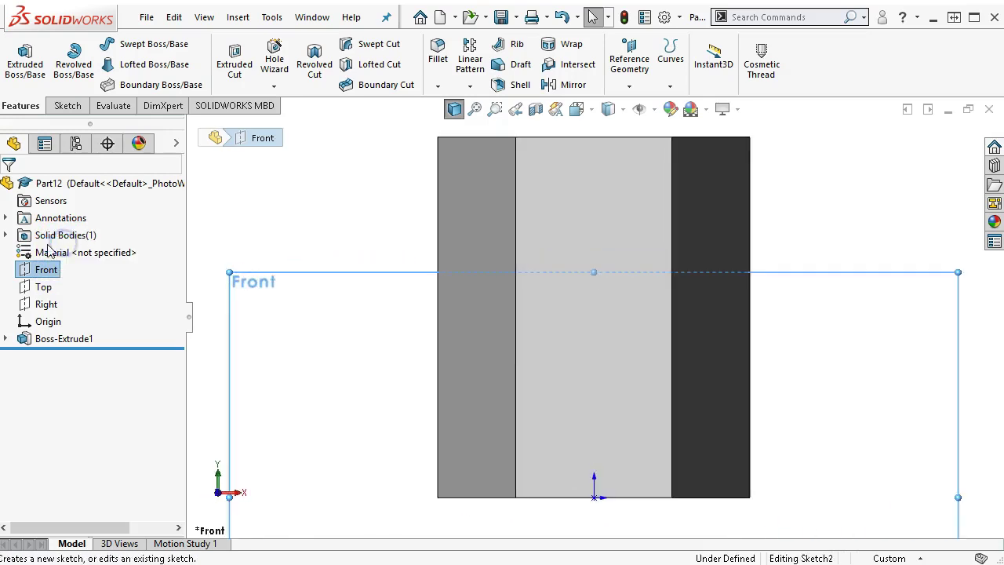
left_click(61, 54)
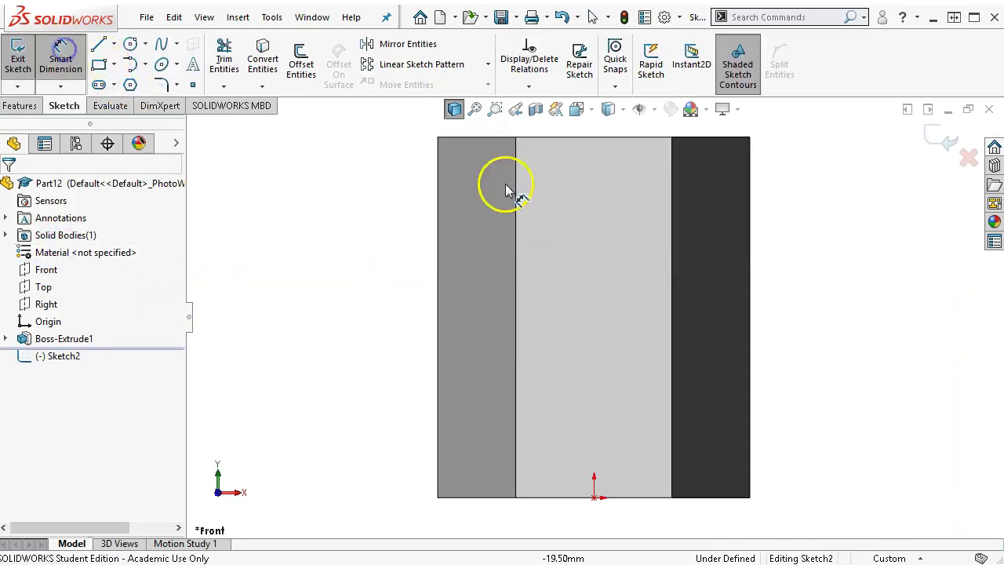
left_click(97, 44)
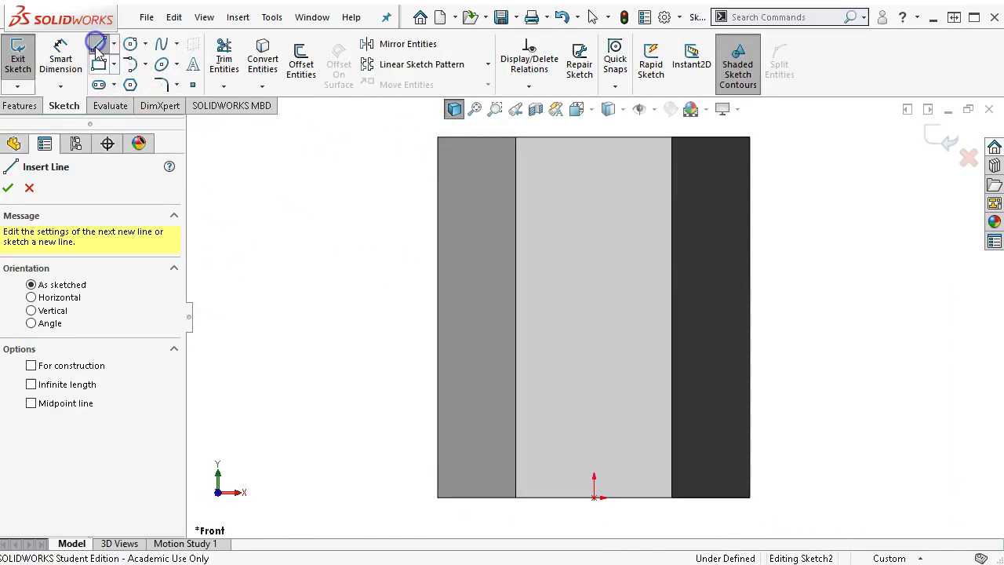
left_click(439, 138)
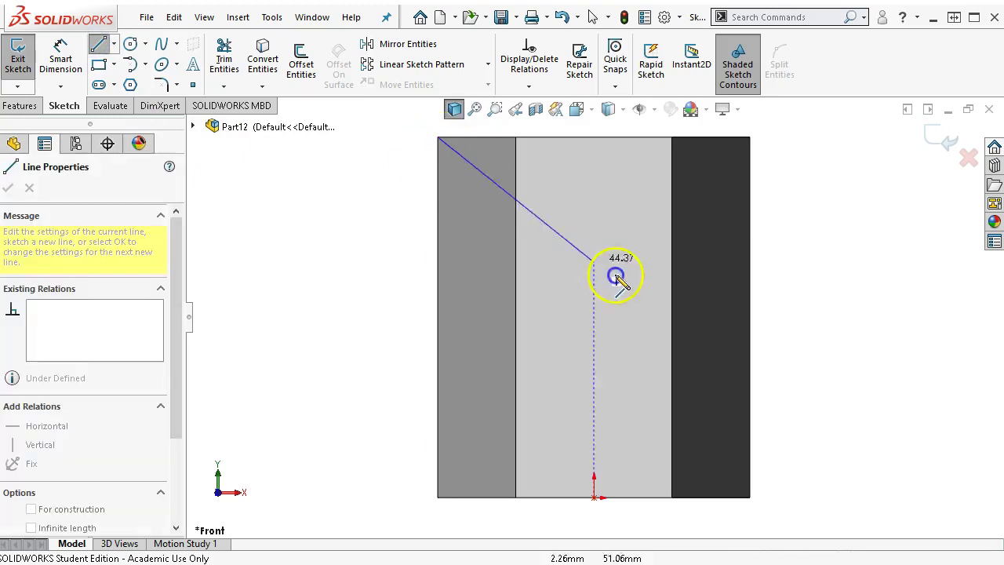
double_click(750, 389)
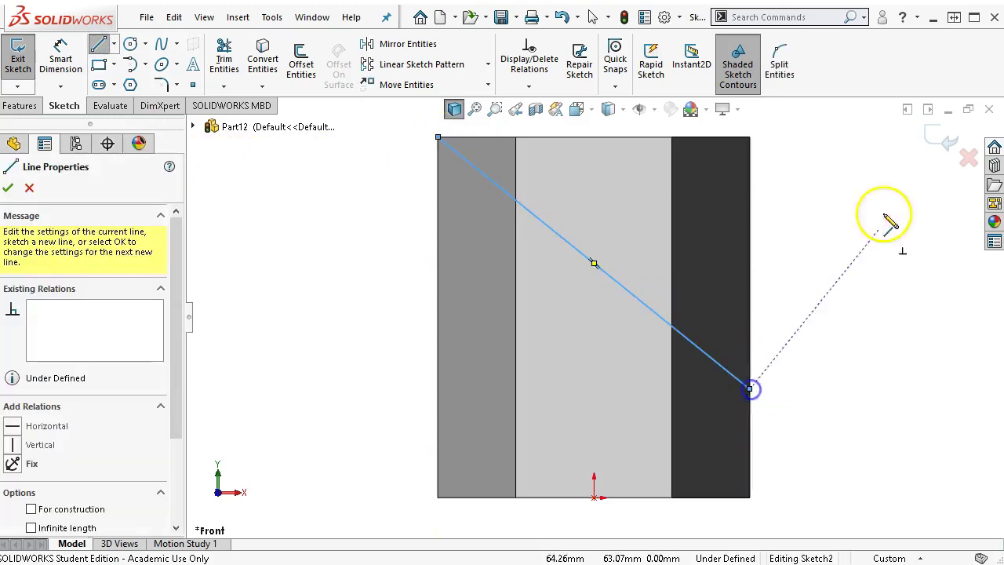
- Dimension the slanted line at 45° from the top edge
right_click(847, 179)
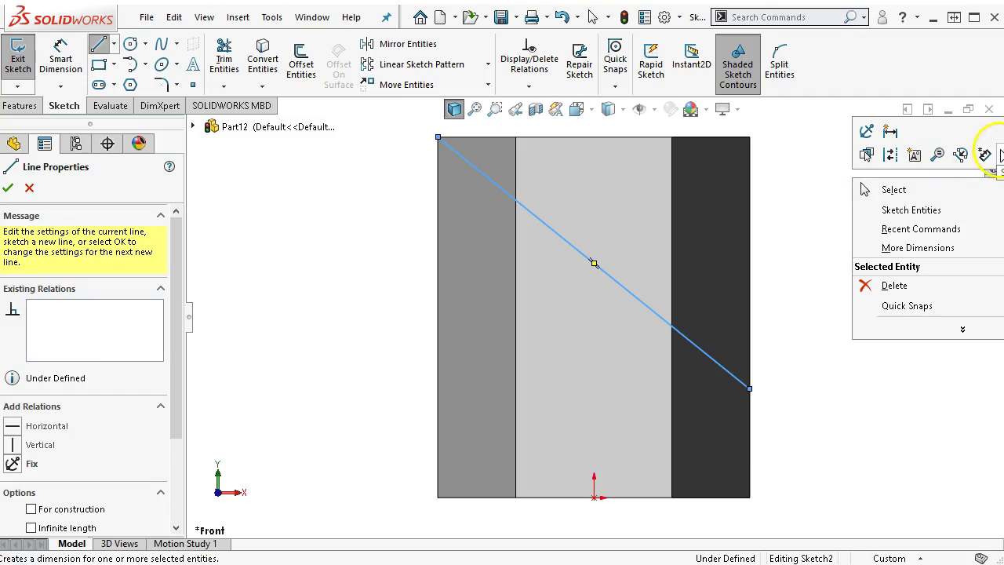
left_click(984, 155)
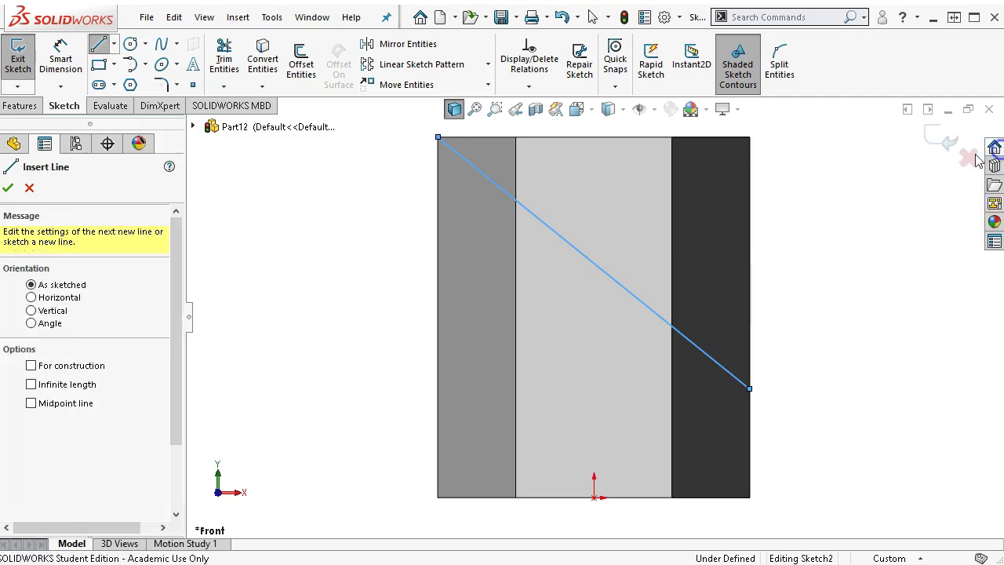
left_click(481, 180)
left_click(493, 138)
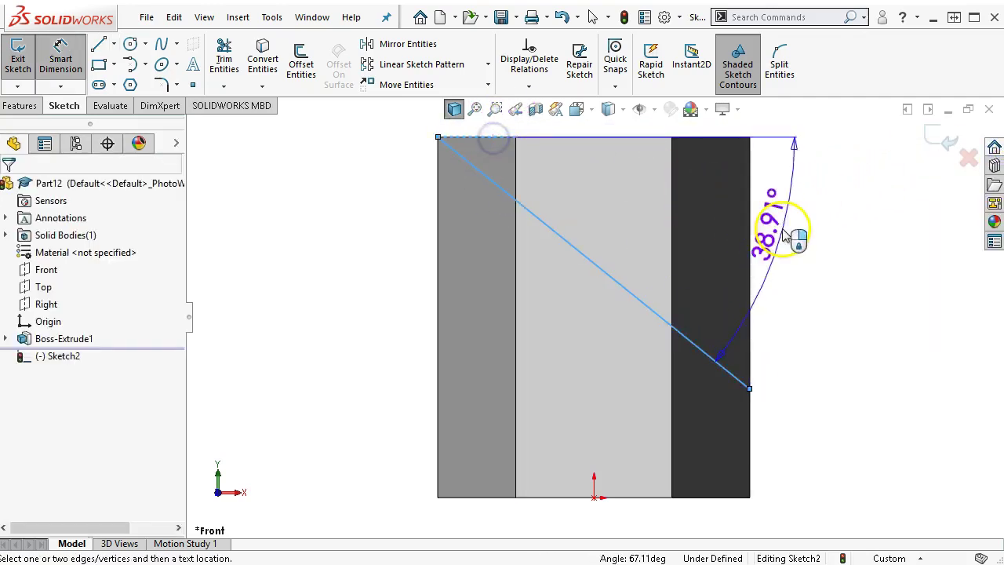
left_click(831, 257)
type("45")
key("Return")
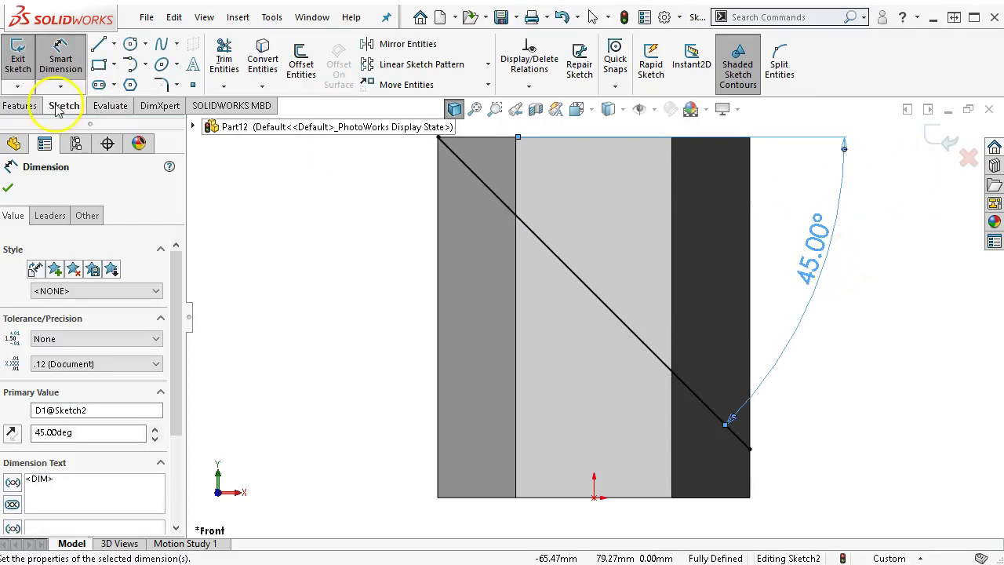
- Extrude-cut along the 45° line using Through All - Both
left_click(31, 110)
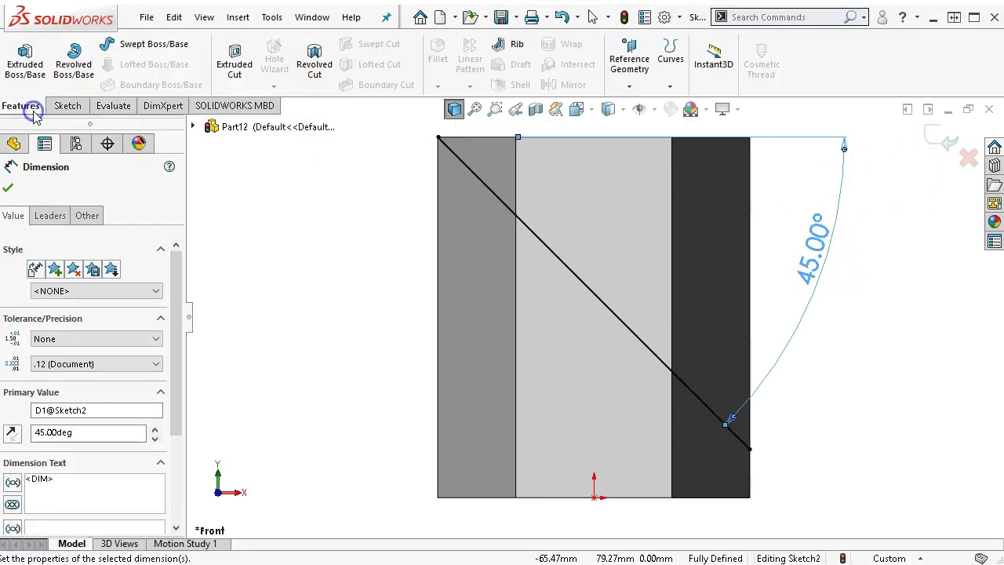
left_click(234, 65)
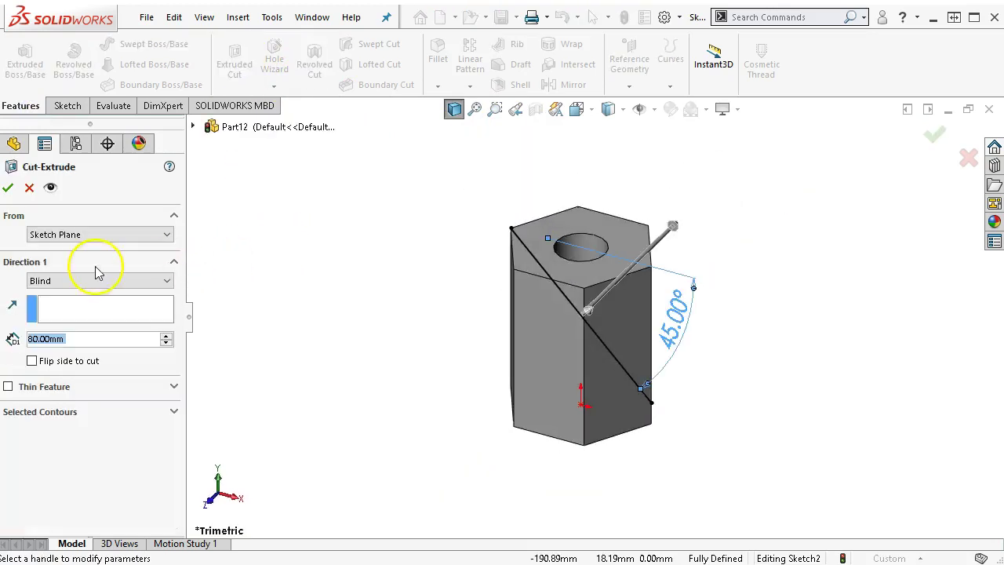
left_click(94, 280)
left_click(86, 315)
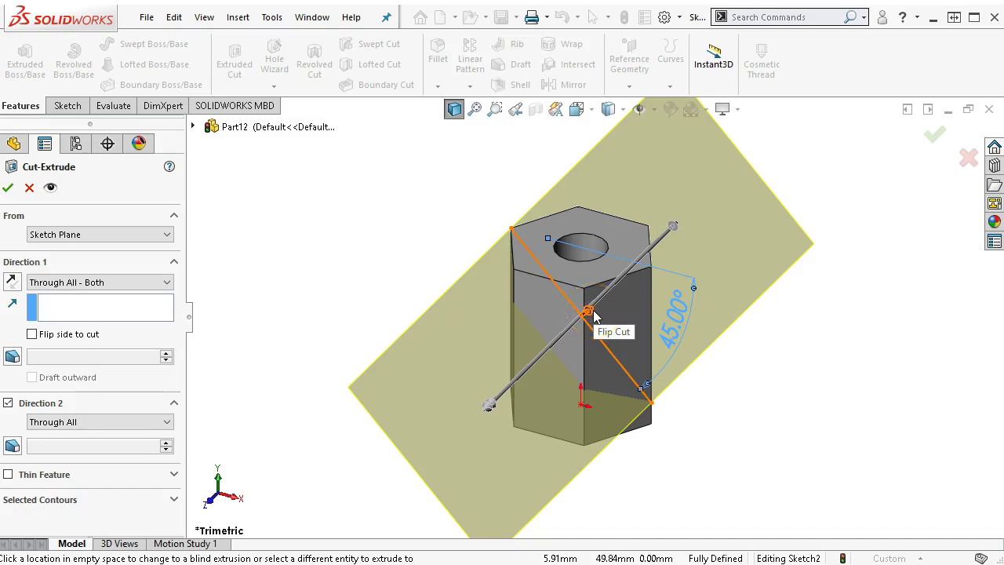
middle_click_drag(800, 287, 829, 208)
left_click(933, 135)
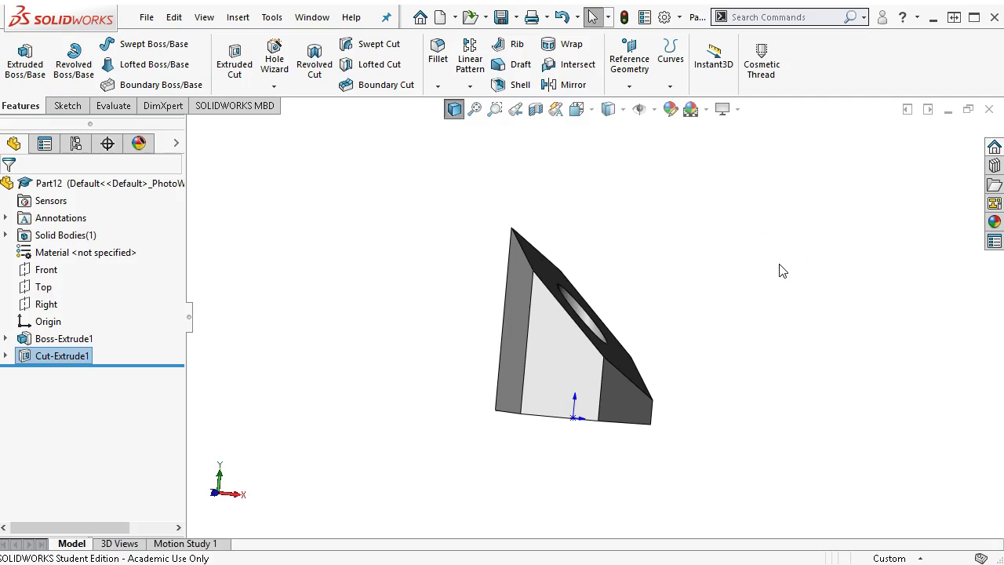
- Show the cut part in isometric view and expand Cut-Extrude1 and Boss-Extrude1 in the tree
key("ctrl+7")
left_click(708, 308)
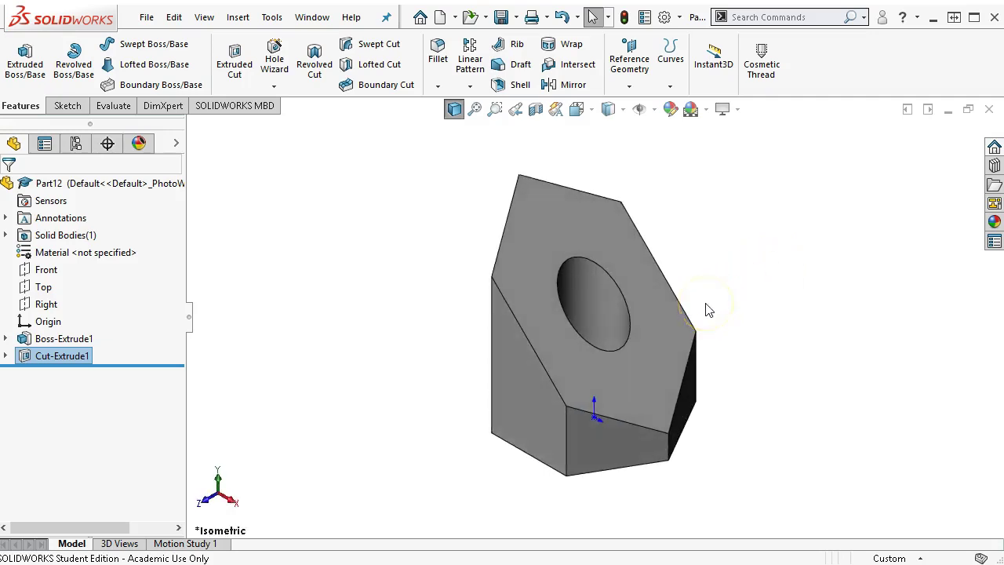
middle_click_drag(708, 310, 701, 302)
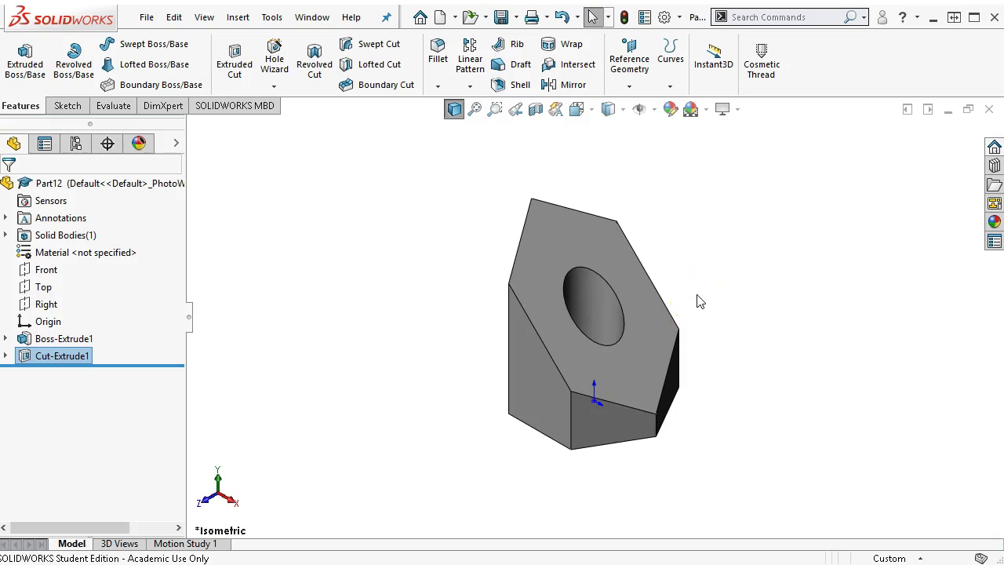
left_click(192, 351)
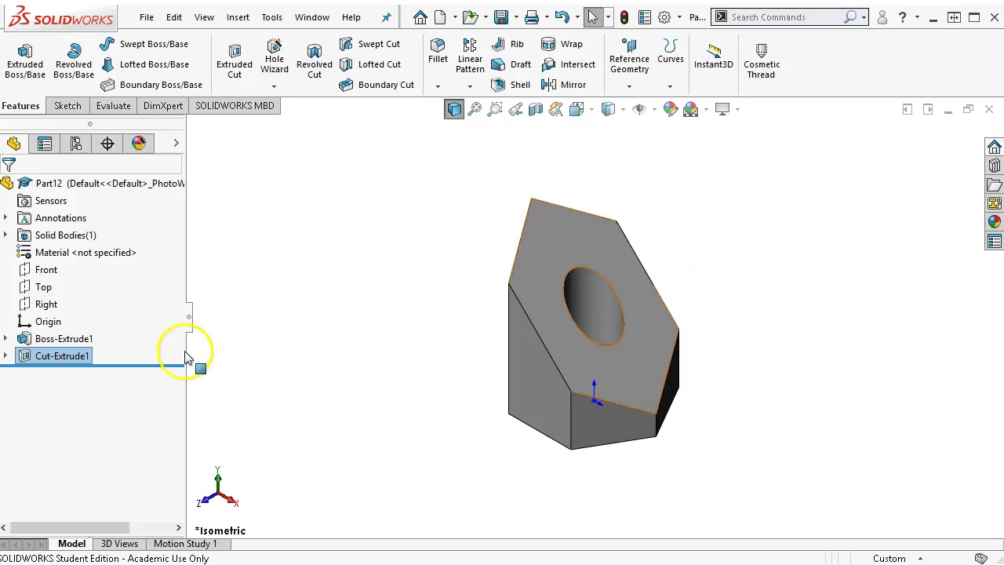
left_click(230, 384)
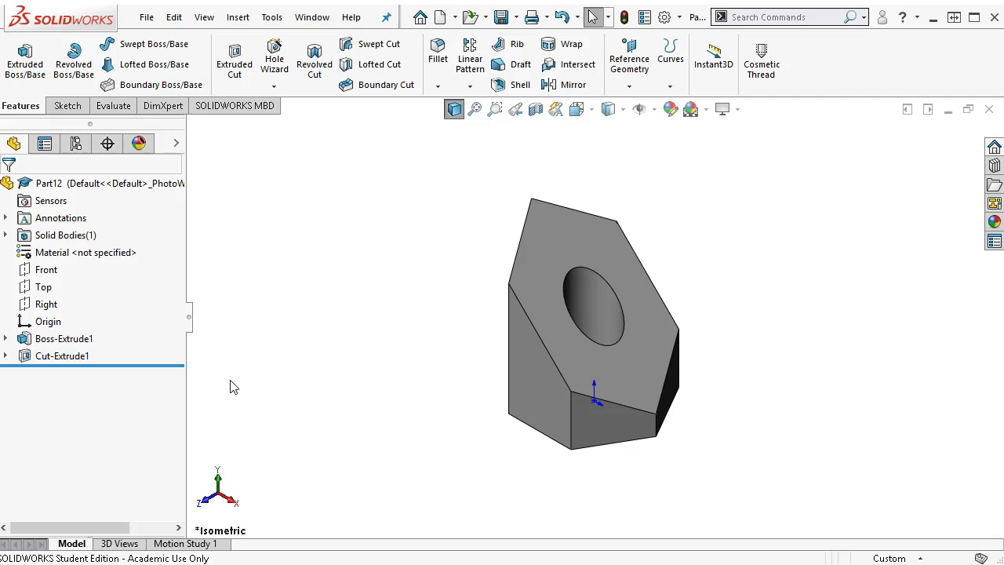
left_click(7, 357)
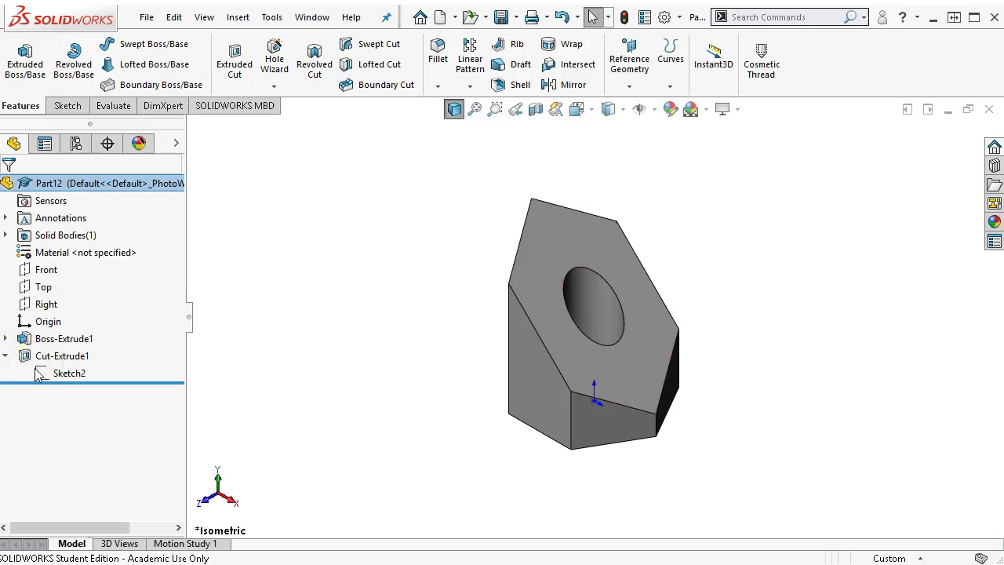
left_click(5, 338)
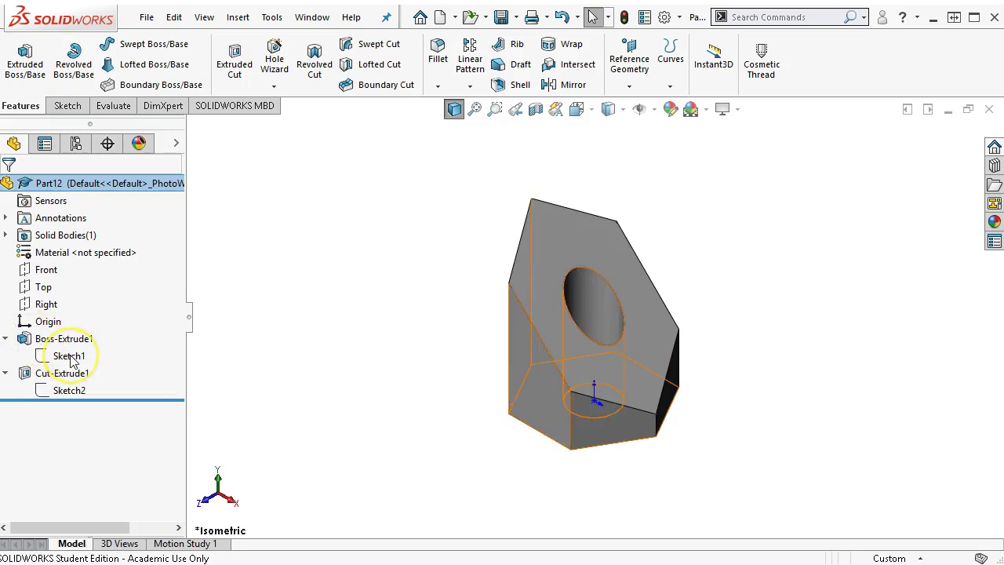
- Reopen Cut-Extrude1 for editing, accept it unchanged, and bring up Sketch1's options
left_click(55, 356)
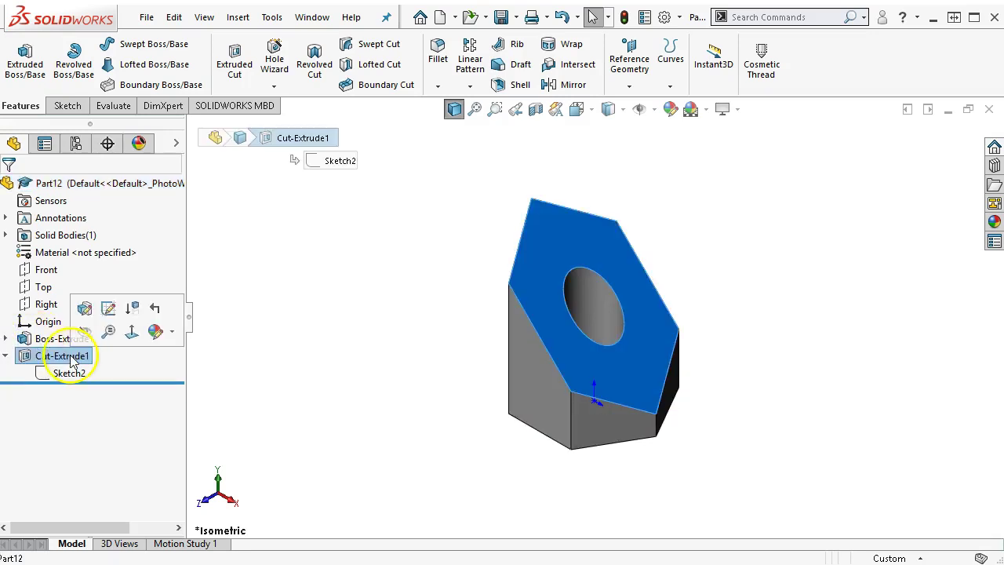
left_click(84, 310)
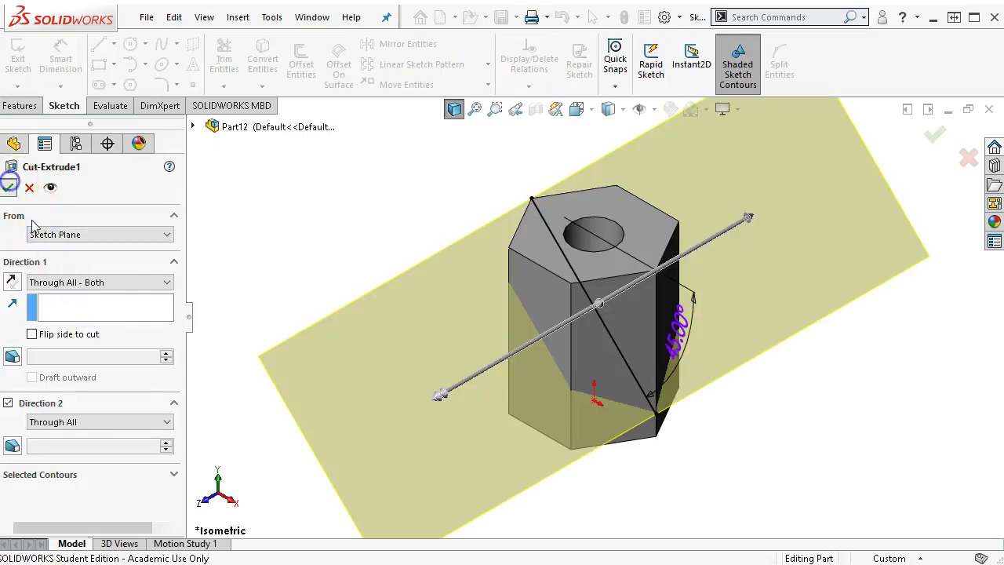
left_click(11, 187)
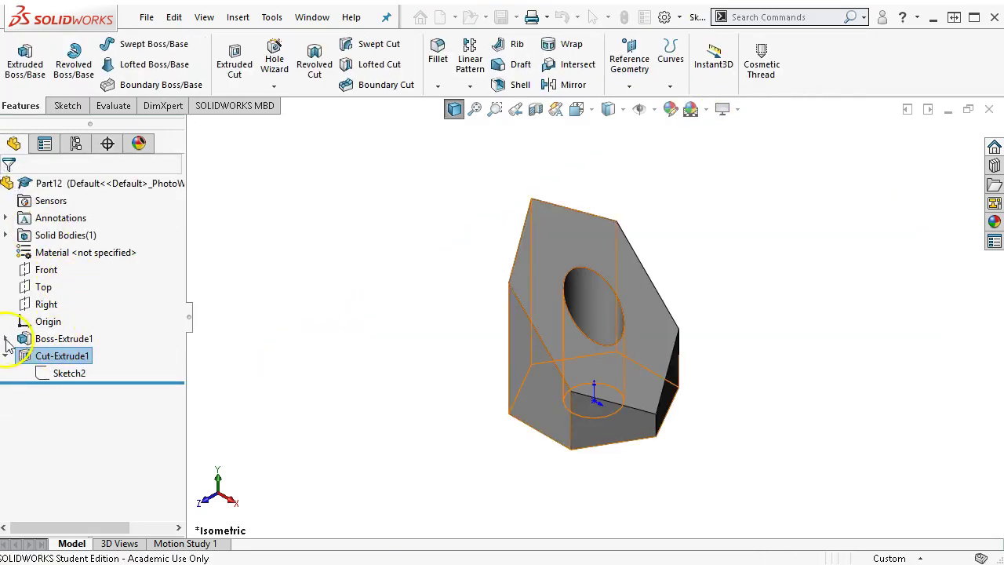
left_click(5, 339)
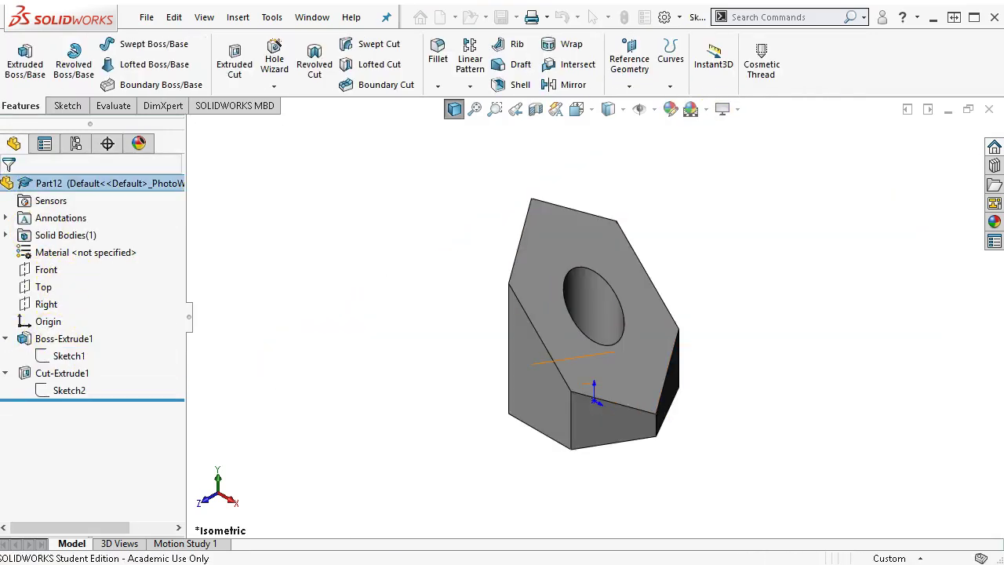
right_click(65, 360)
- In Sketch1, replace the horizontal vertex relation with a vertical relation between the bottom-left vertex and centre
left_click(75, 305)
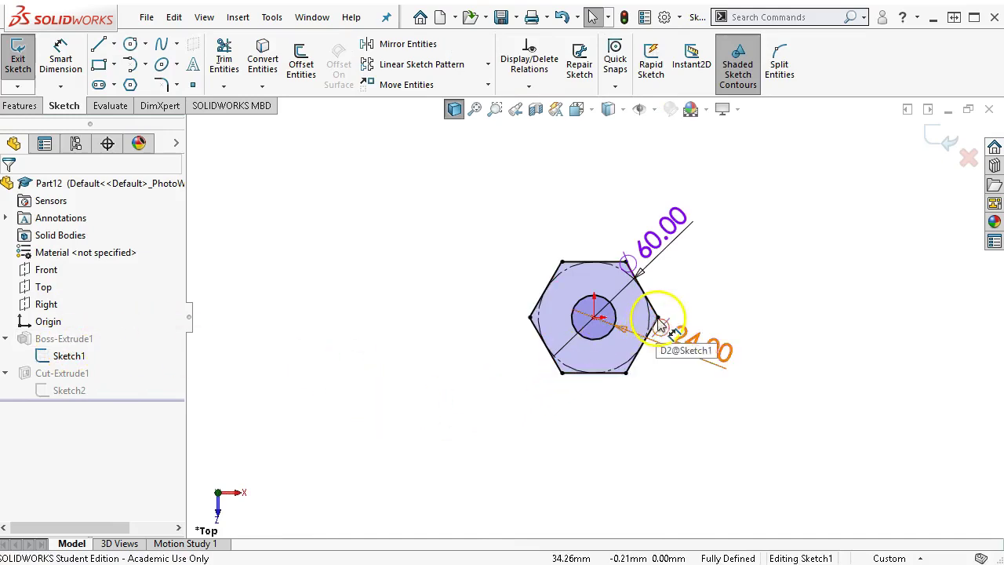
scroll(661, 327, "down", 5)
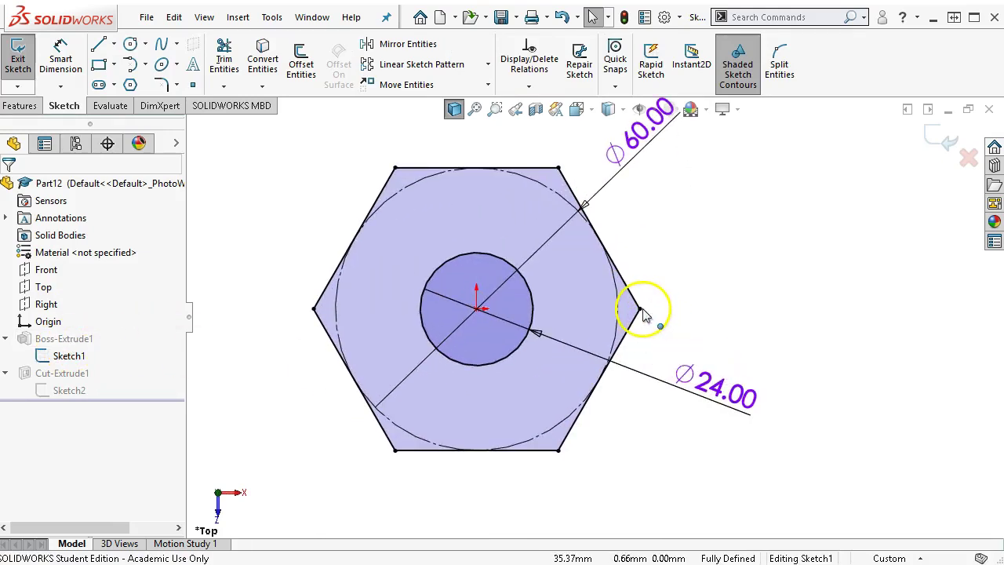
left_click(640, 310)
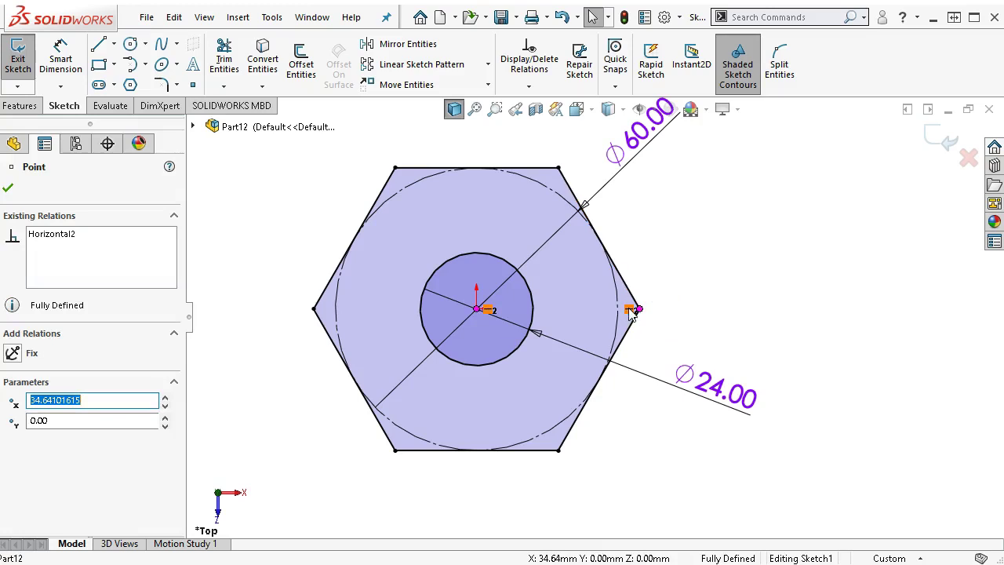
key("Delete")
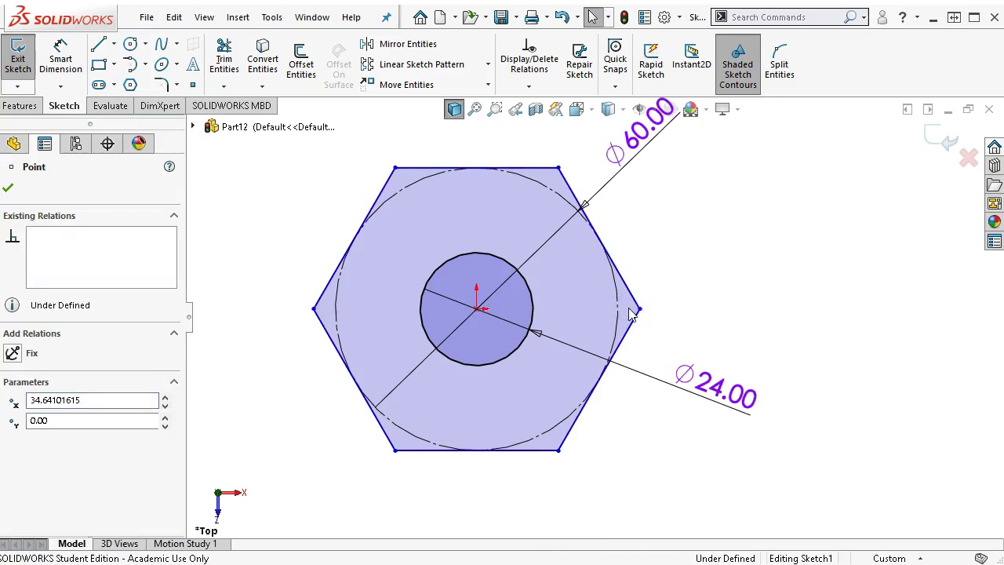
left_click(638, 309)
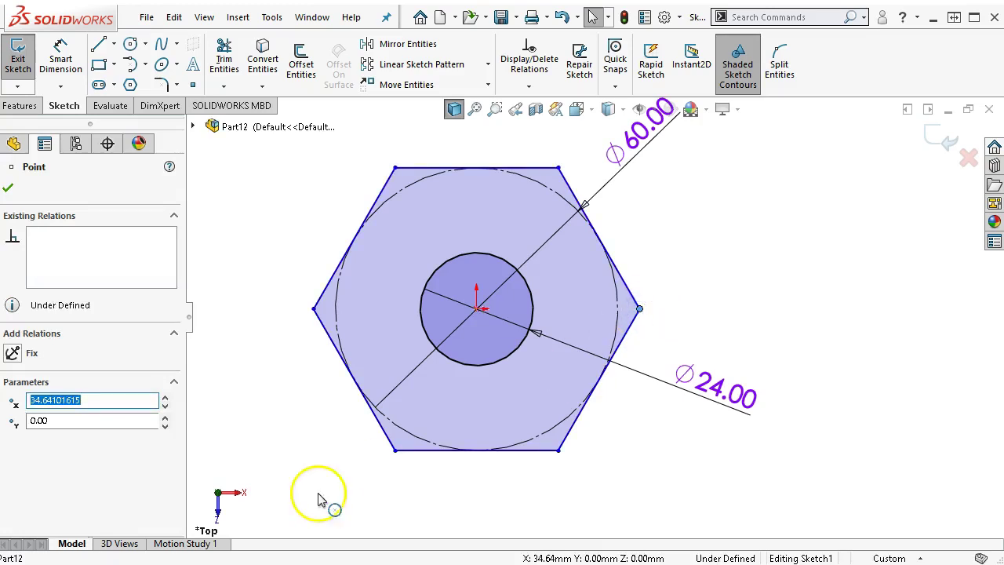
left_click(394, 450)
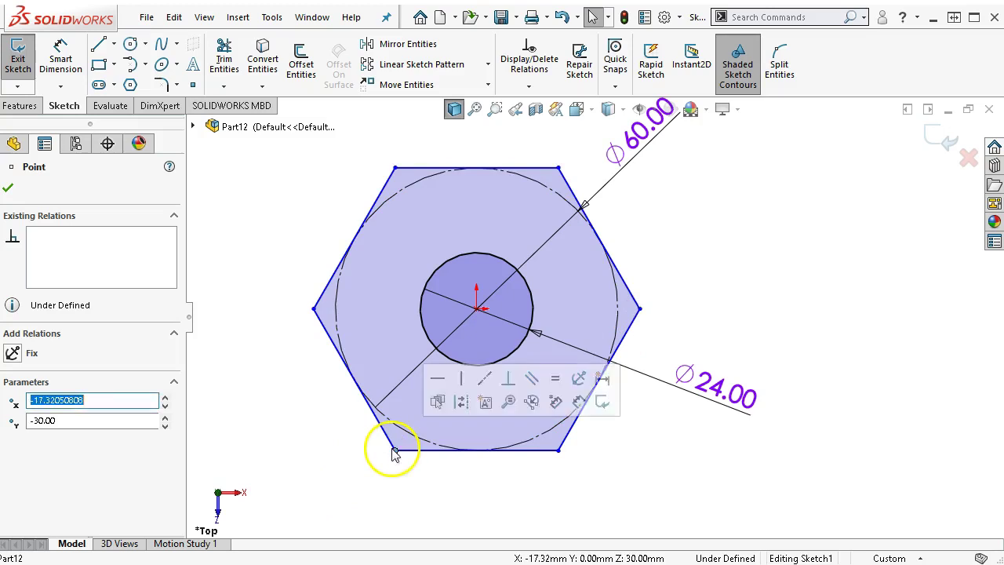
left_click(479, 309, "ctrl")
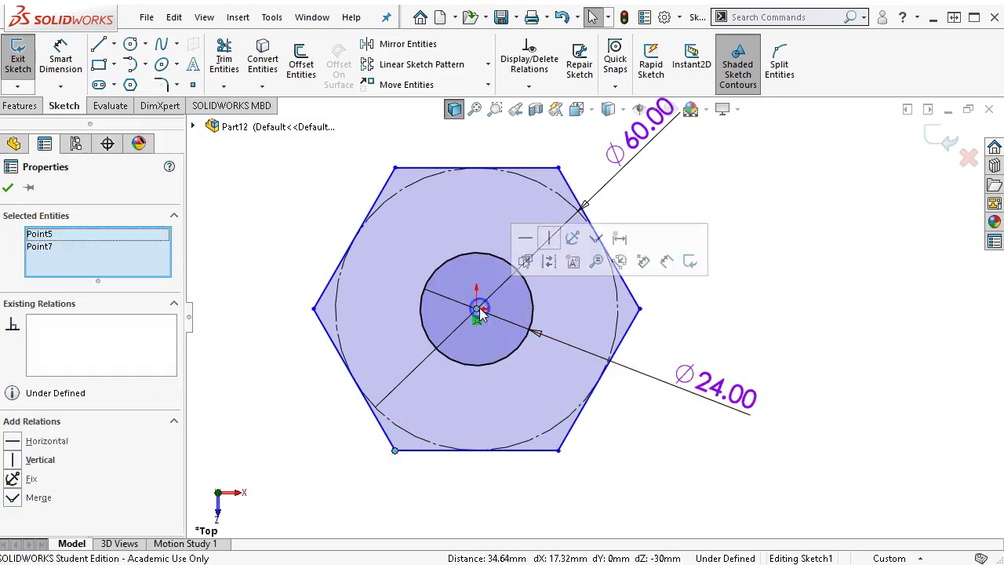
left_click(548, 240)
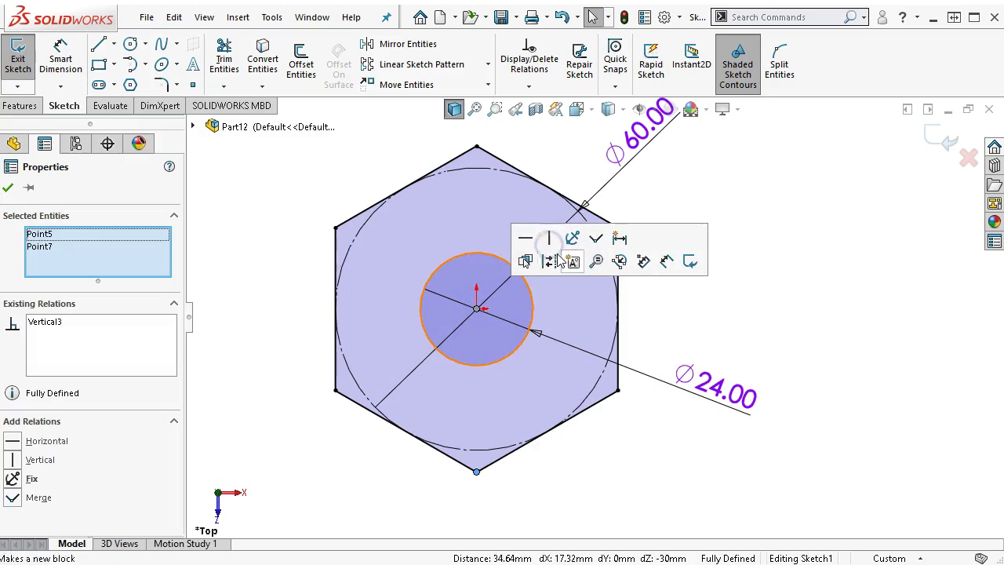
left_click(847, 255)
left_click(945, 143)
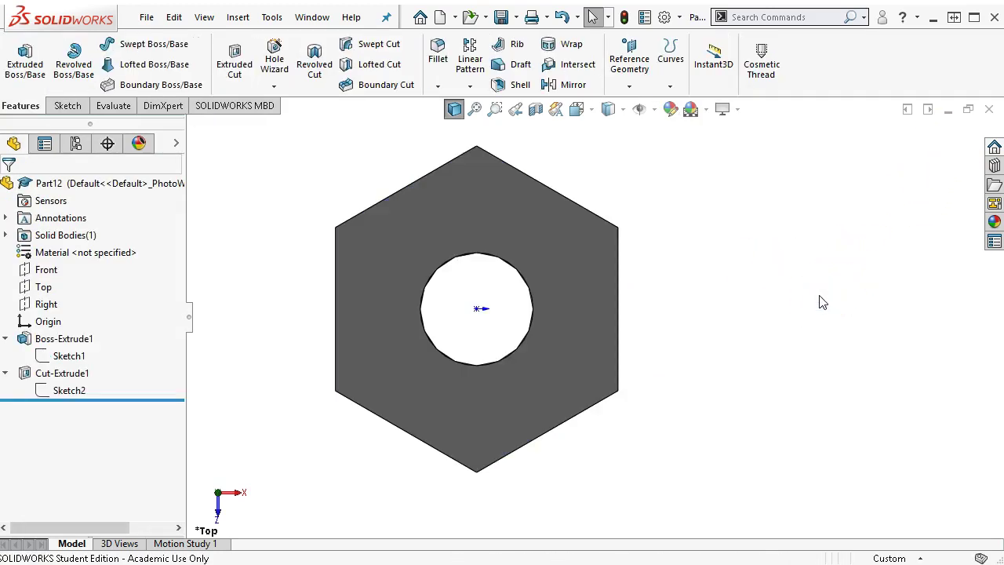
- Return to isometric view and select the slanted top face of the part
key("ctrl+7")
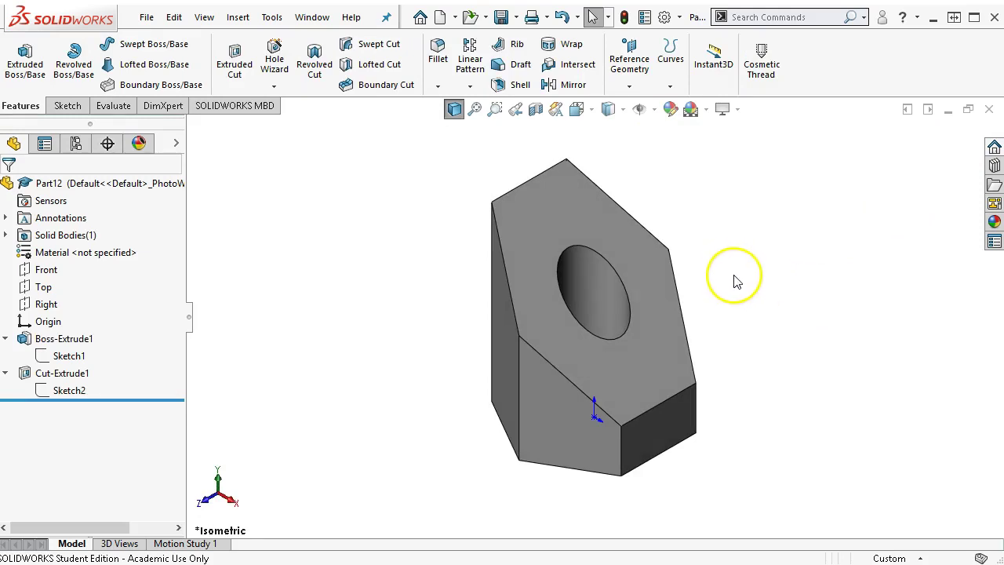
scroll(683, 263, "down", 2)
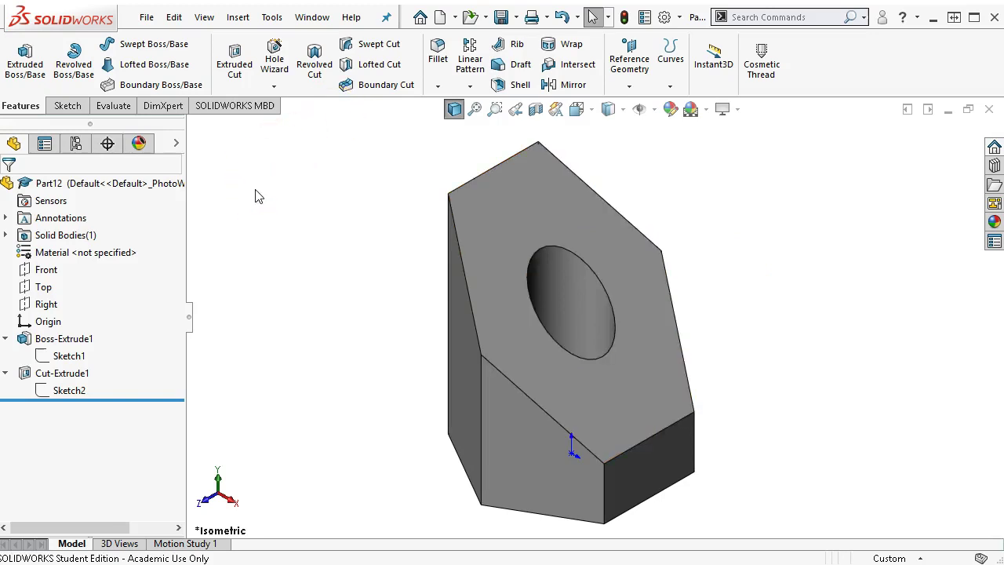
left_click(484, 190)
- On the slanted face, sketch a vertex-to-vertex line and a line from its midpoint to the top edge
left_click(556, 142)
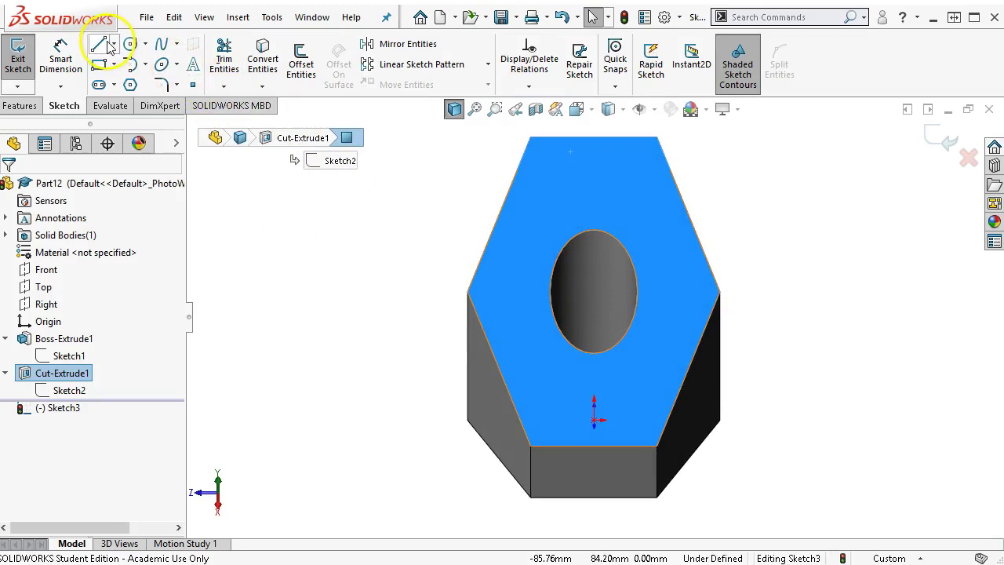
left_click(99, 45)
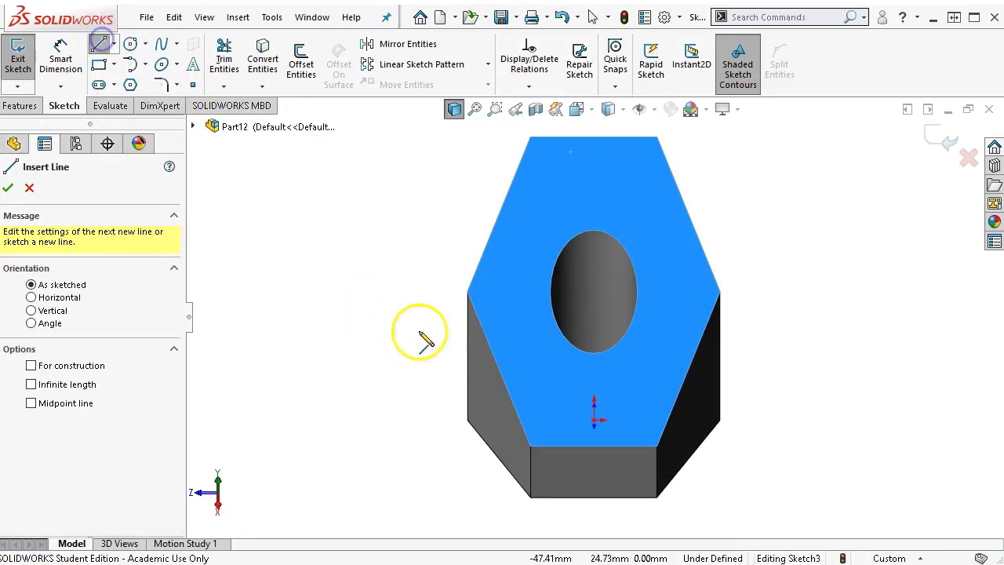
left_click(468, 292)
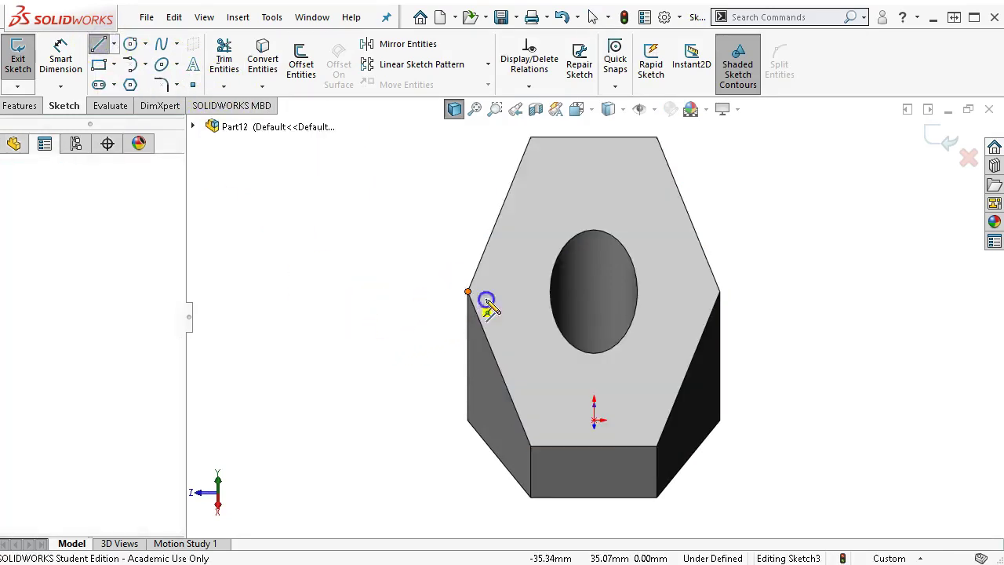
double_click(719, 291)
left_click(594, 291)
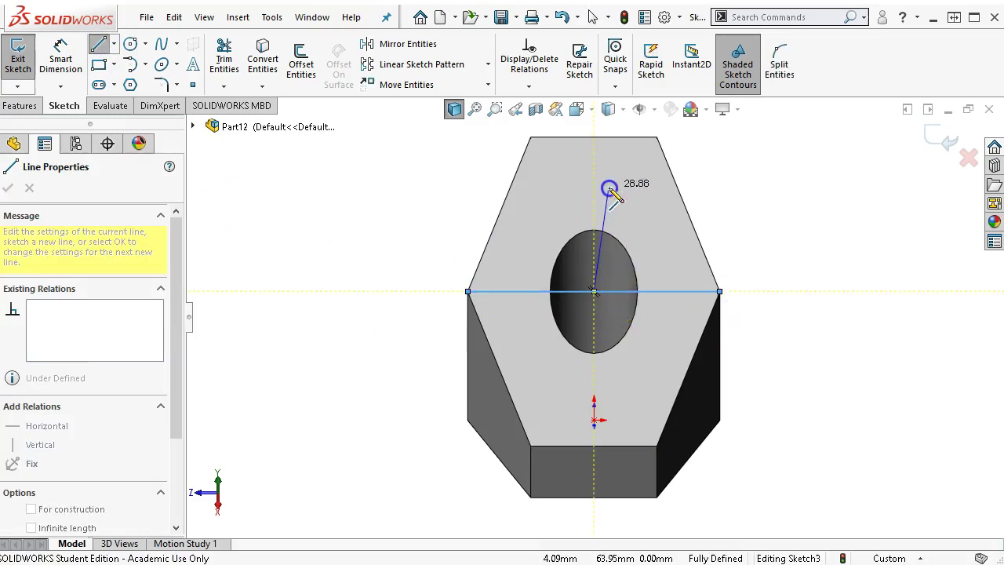
left_click(594, 137)
right_click(753, 197)
left_click(795, 208)
- Check the vertical line's length and return to the isometric view
left_click(596, 211)
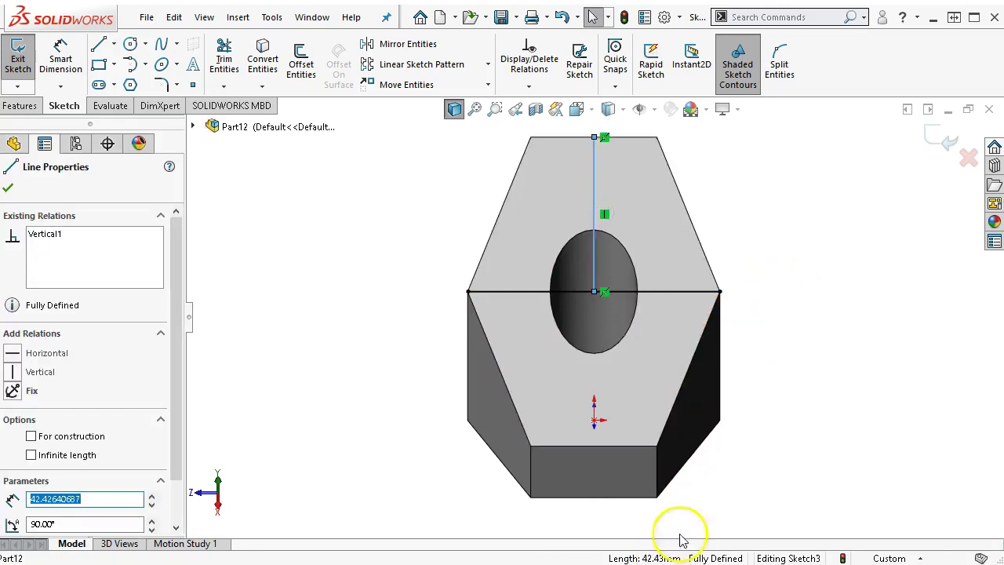
left_click(824, 299)
key("ctrl+7")
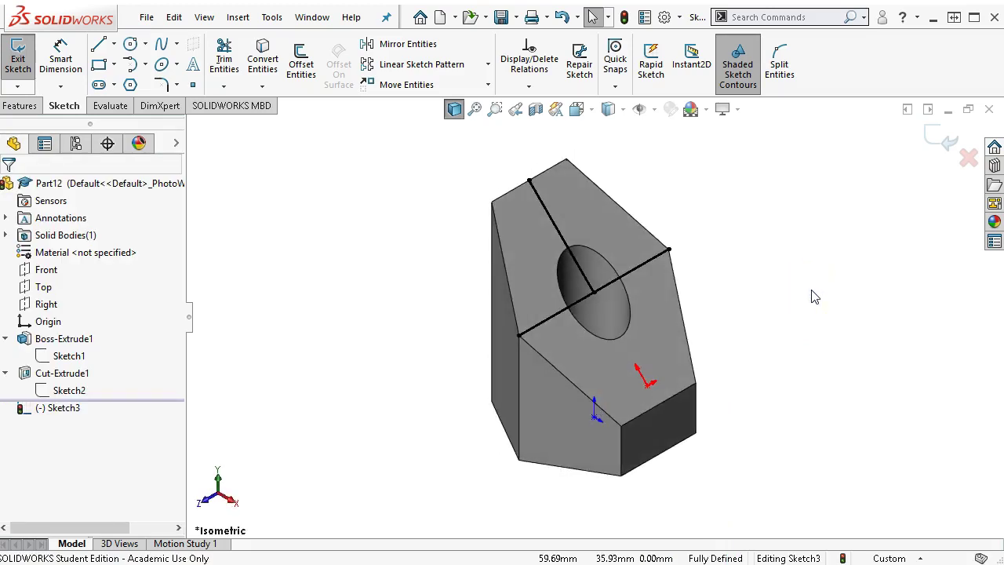
left_click(722, 232)
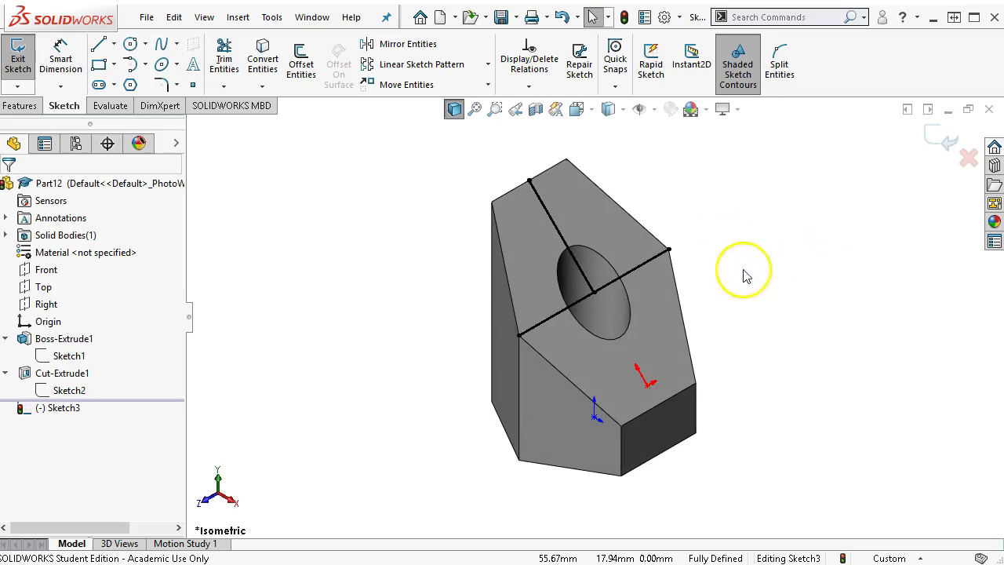
scroll(672, 250, "down", 1)
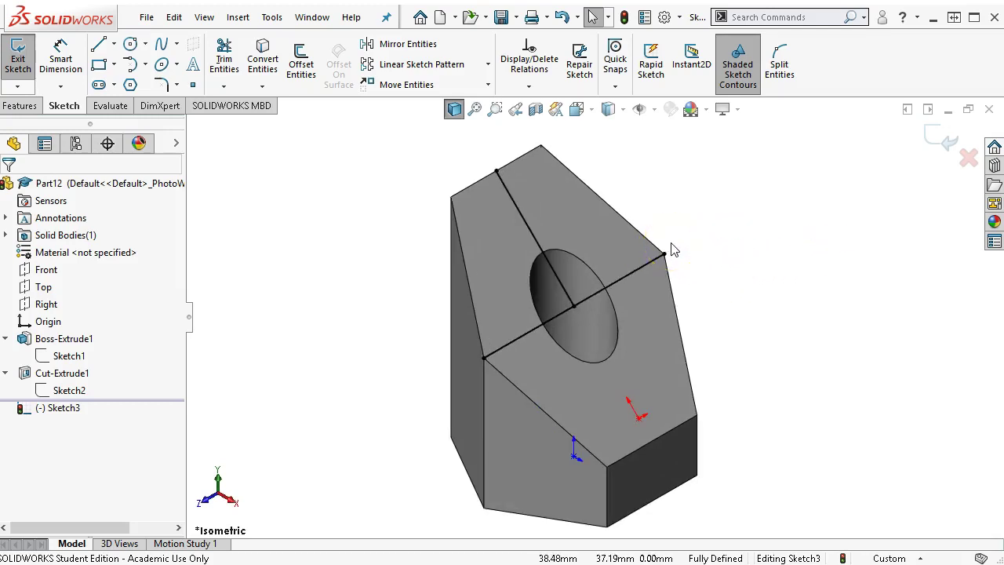
left_click(759, 271)
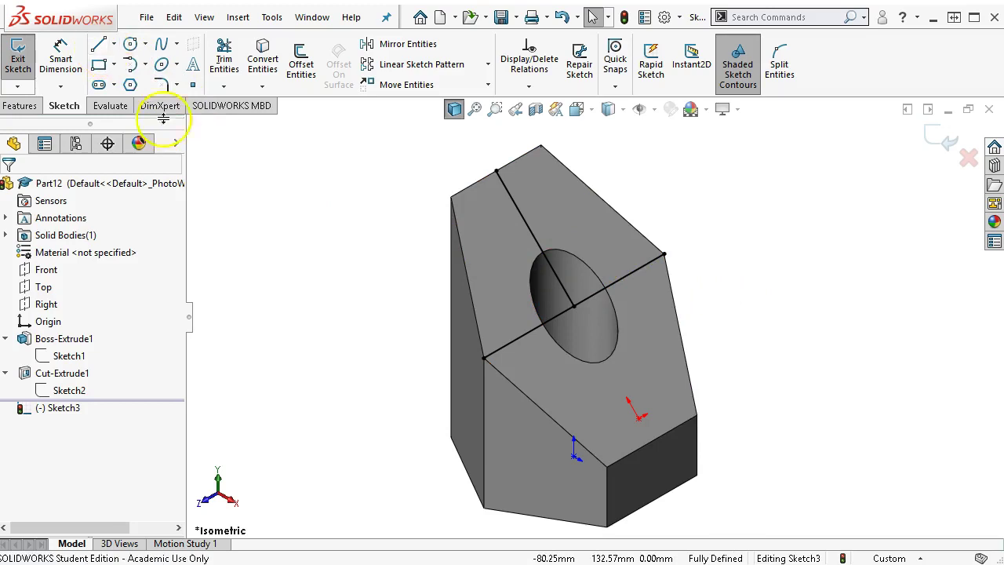
- Free the line's lower endpoint from its Midpoint relation and drag it further down
left_click(576, 308)
left_click(580, 292)
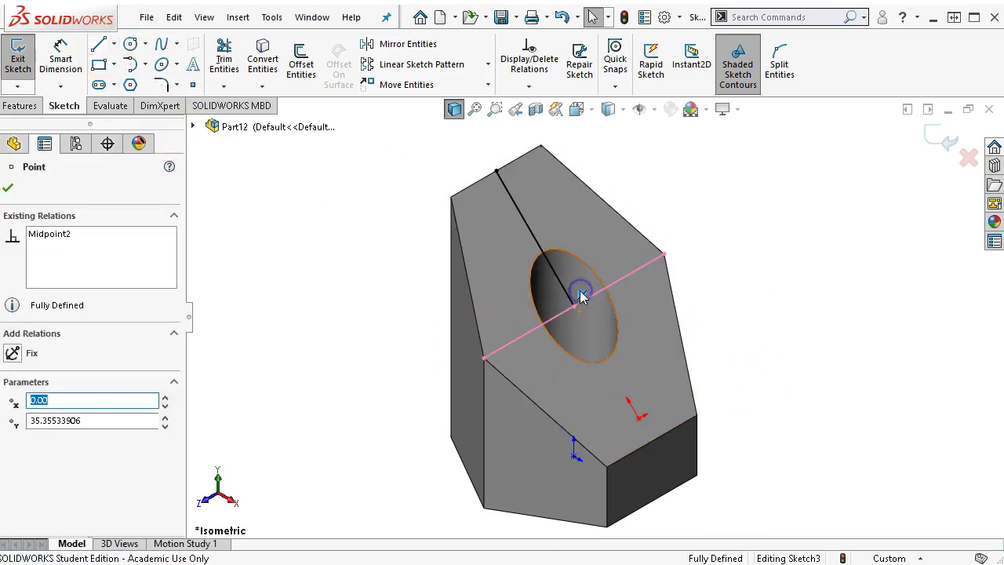
left_click_drag(580, 314, 601, 349)
left_click(790, 353)
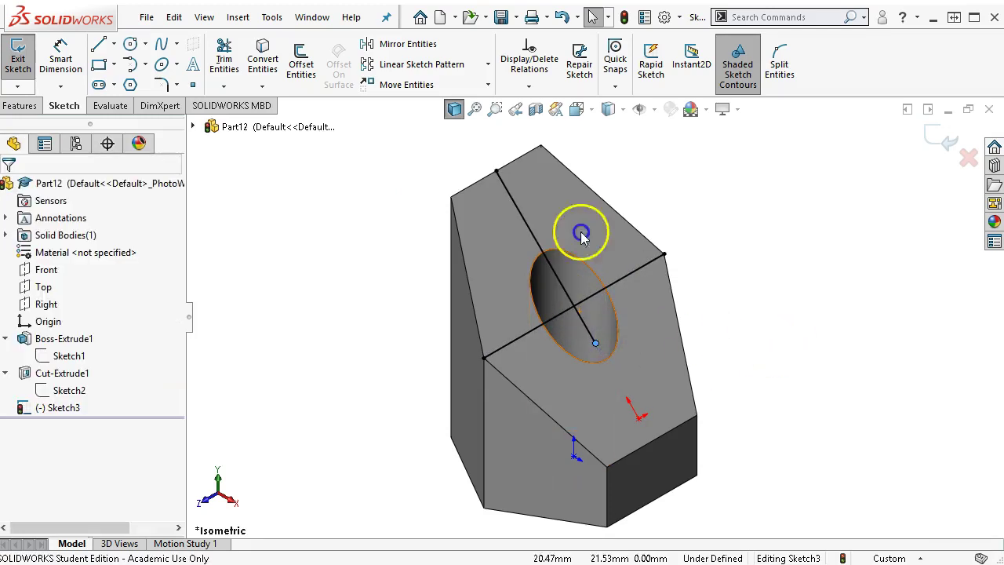
- Dimension the slanted line through the hole to 52 mm and exit the sketch
left_click(590, 321)
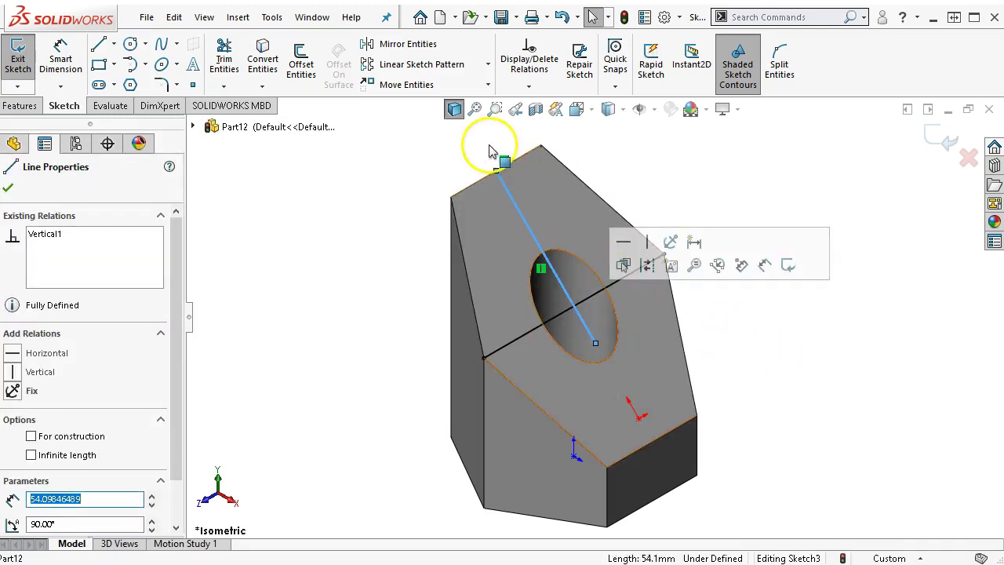
right_click(730, 332)
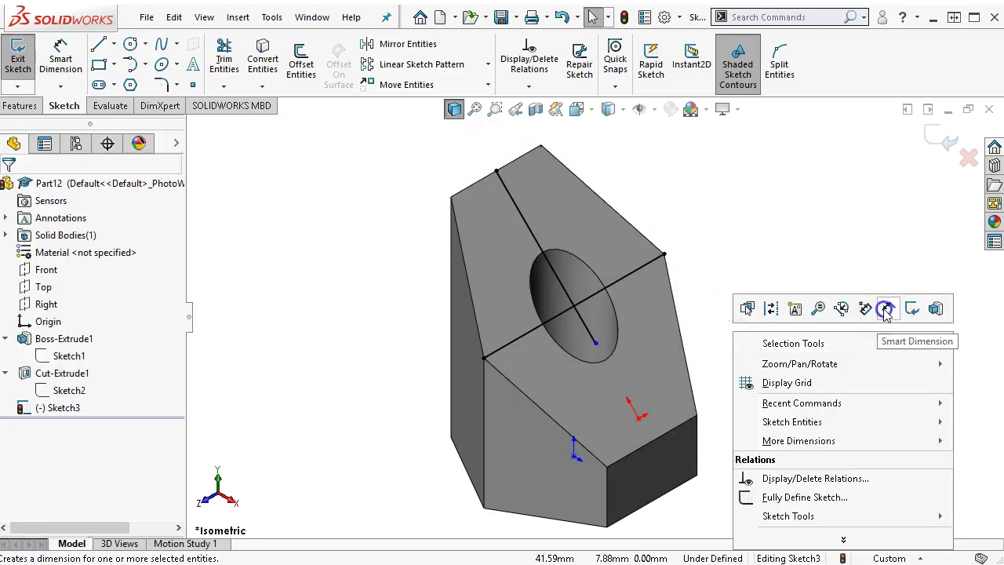
left_click(883, 308)
left_click(569, 274)
left_click(659, 204)
type("52")
key("Return")
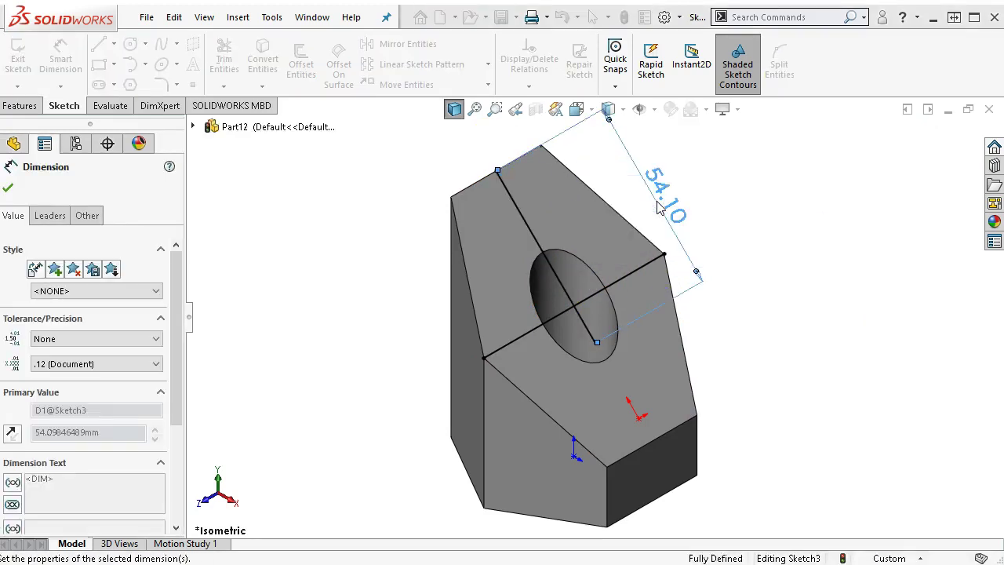
right_click(693, 265)
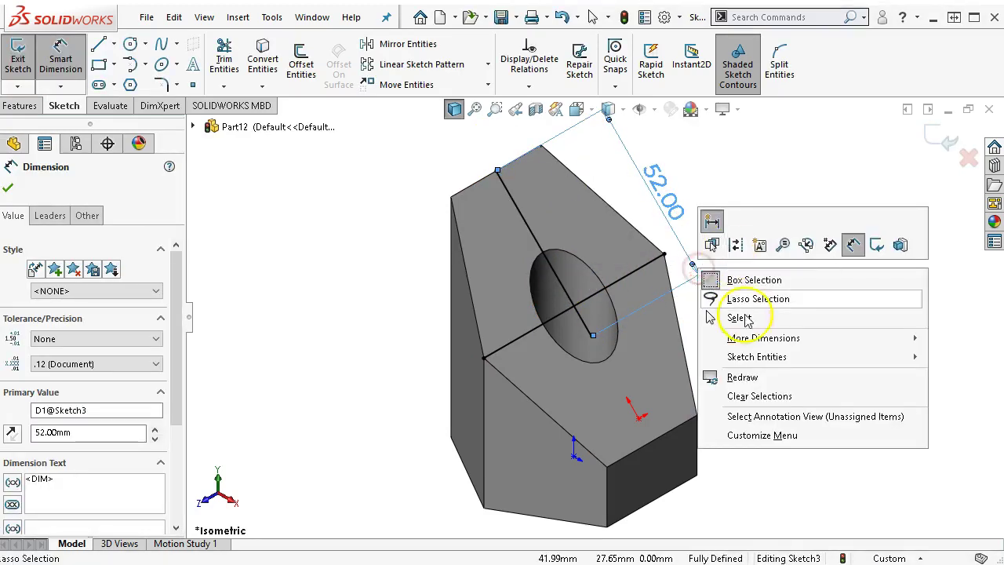
left_click(740, 318)
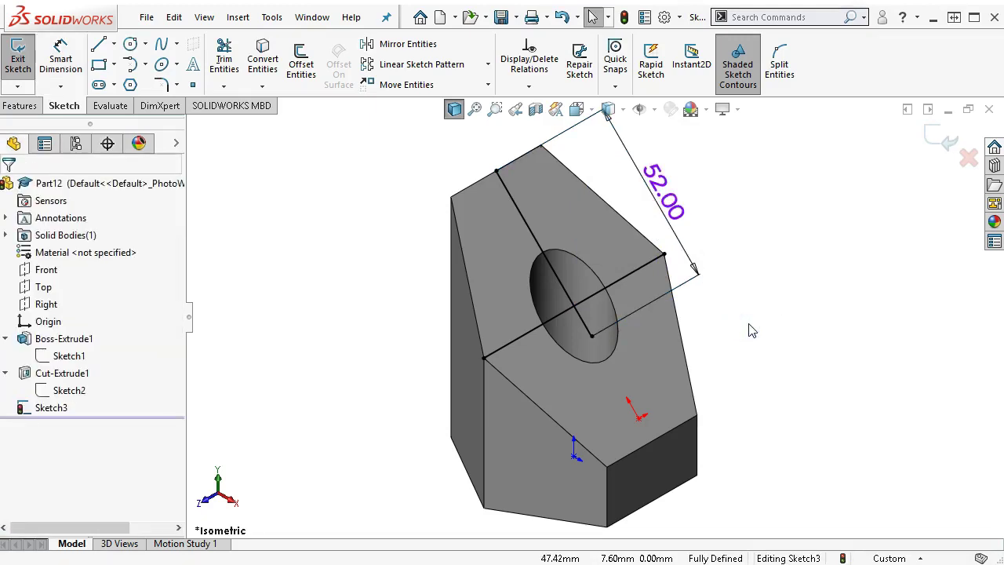
middle_click_drag(749, 329, 846, 243)
left_click(949, 140)
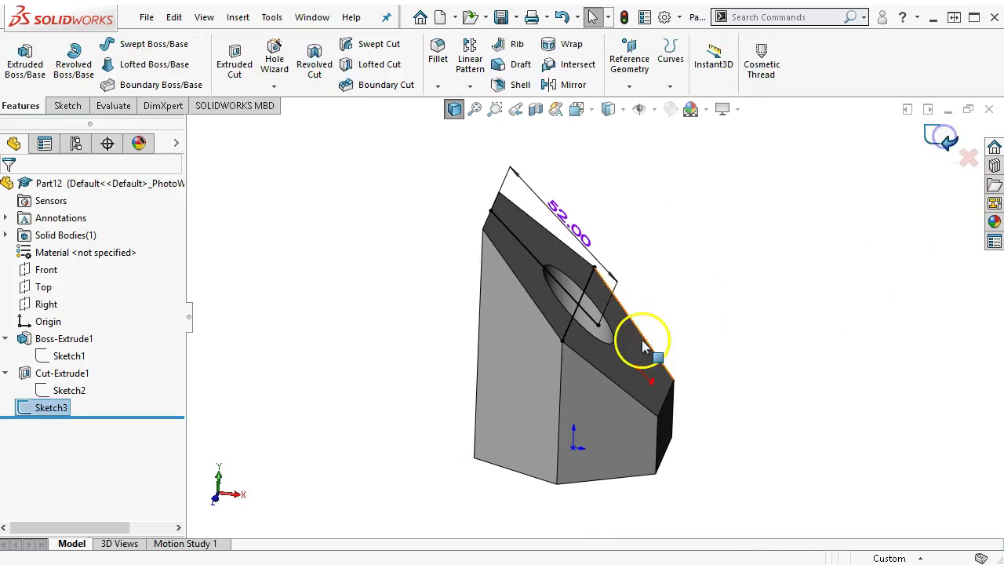
- Measure the line endpoint's distance to the right side face, confirming 23.23 mm
left_click(600, 325)
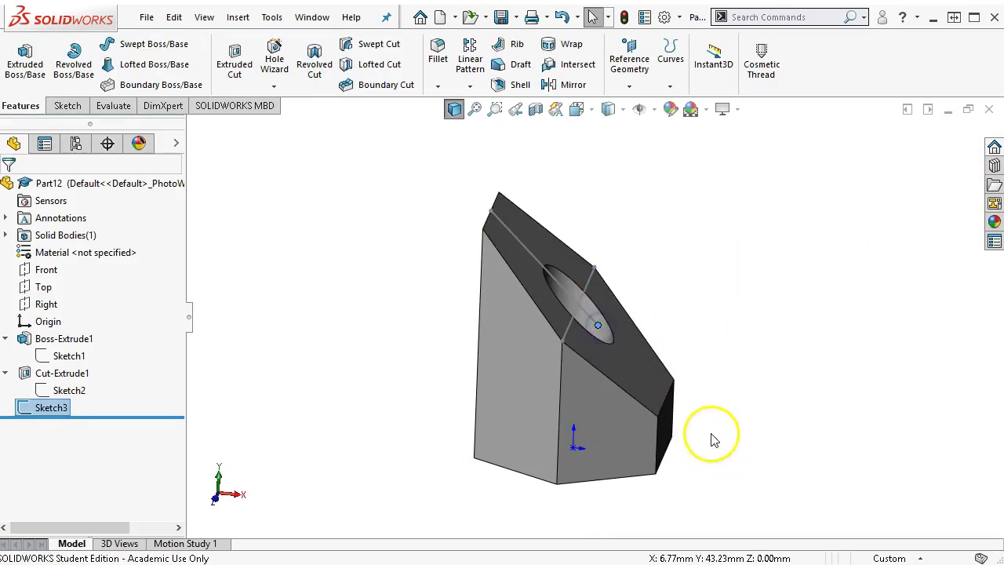
left_click(666, 427)
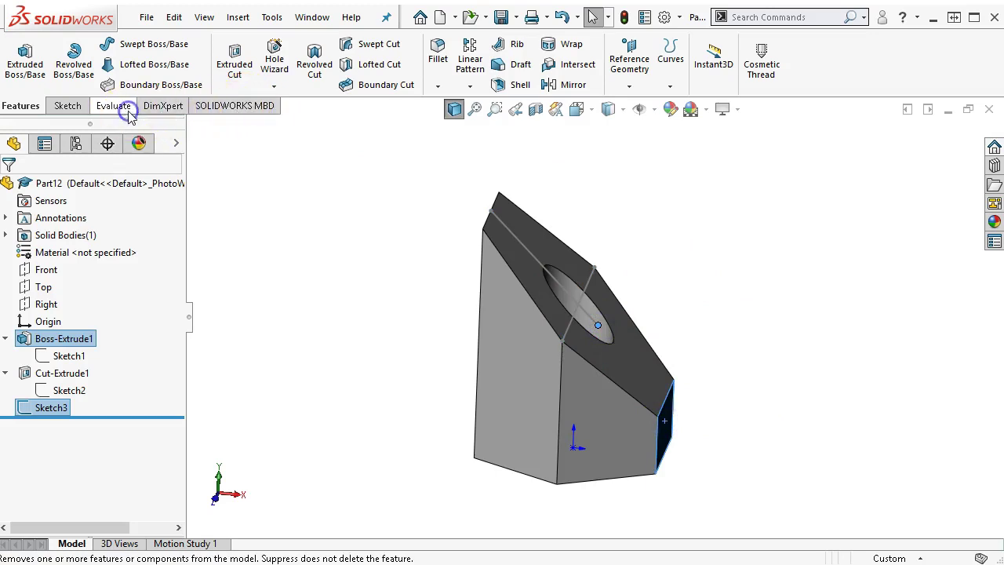
left_click(115, 107)
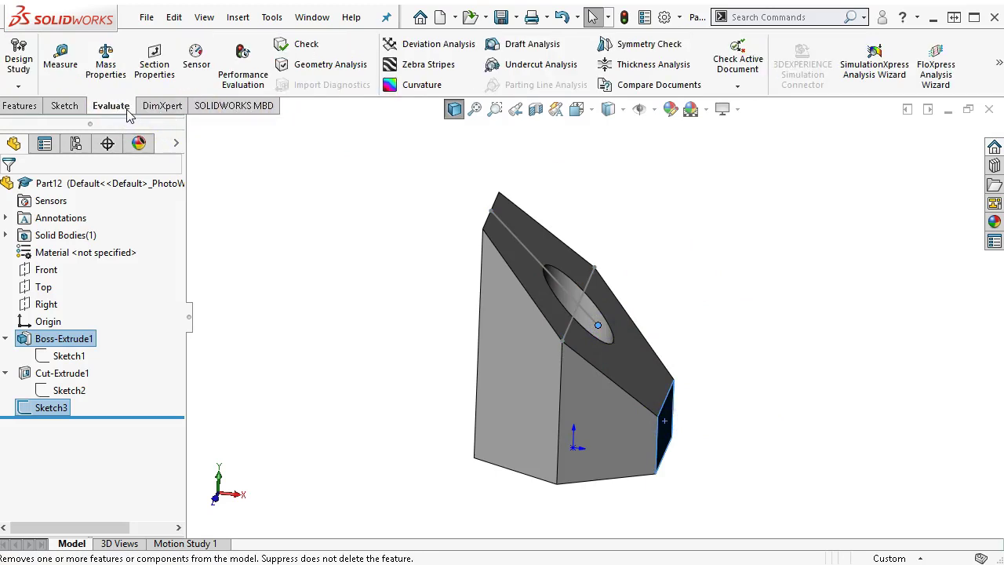
left_click(63, 53)
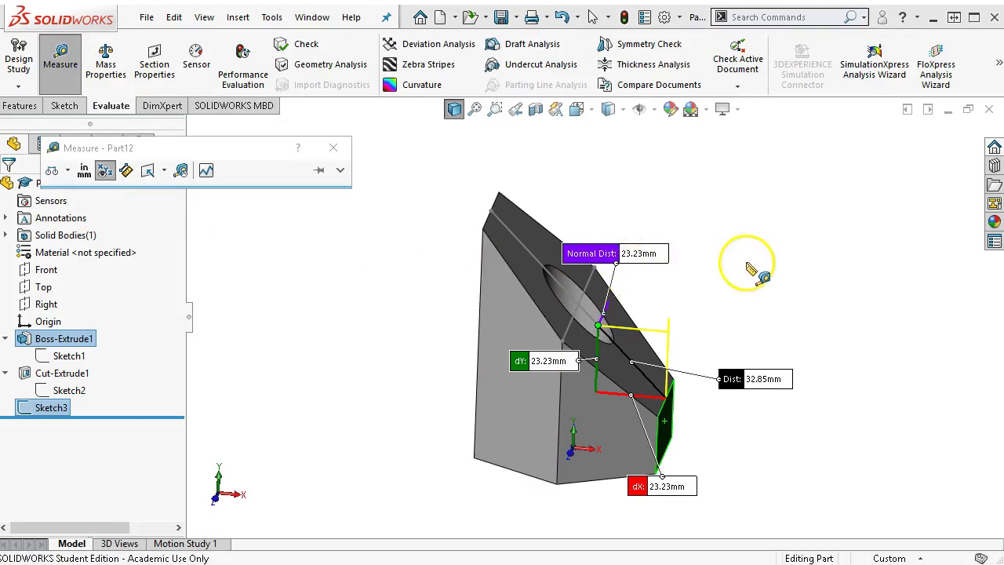
middle_click_drag(762, 280, 720, 292)
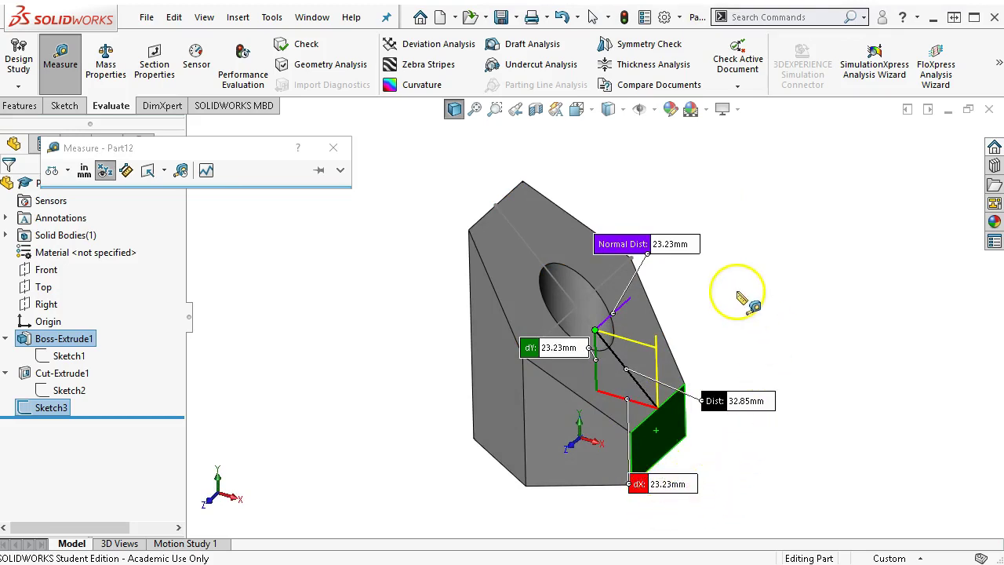
left_click(332, 148)
left_click(781, 303)
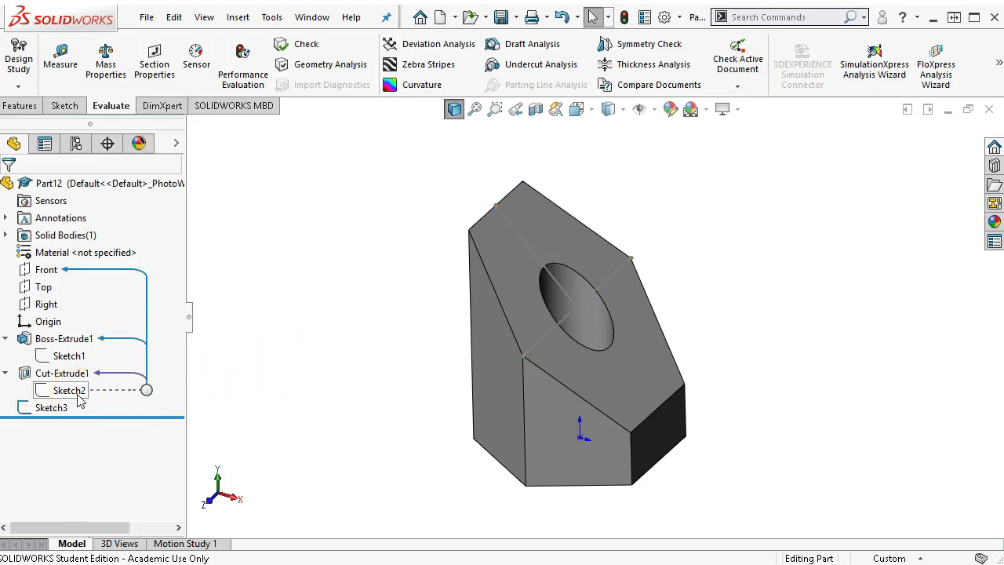
- Edit Sketch1 and check the coincident relation on the Ø24 circle's centre point
left_click(76, 362)
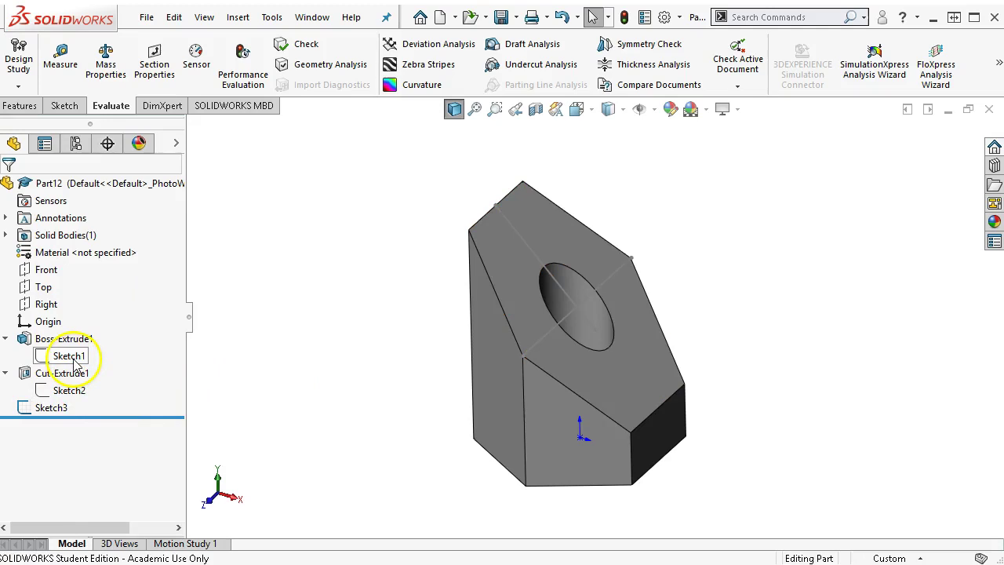
right_click(76, 362)
left_click(90, 313)
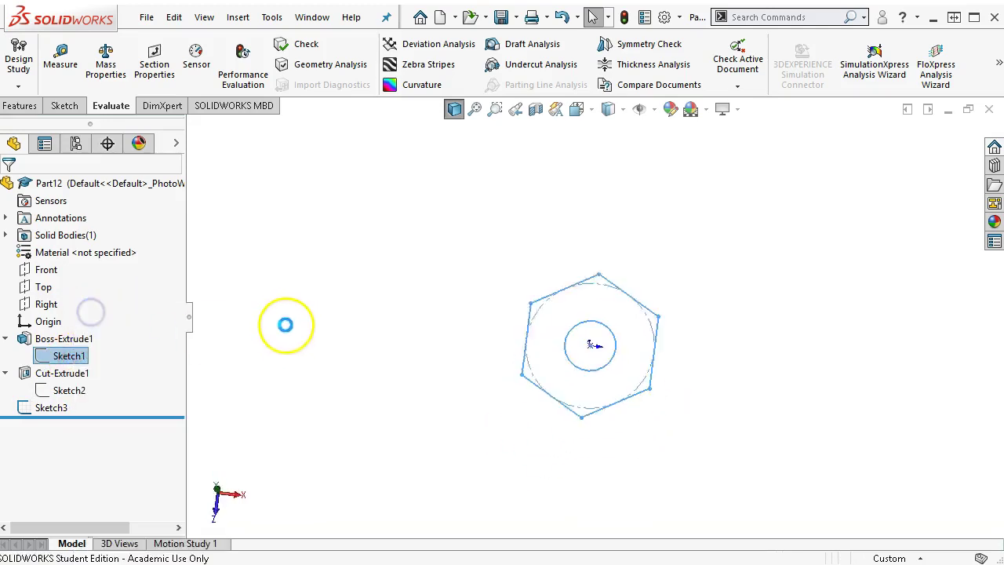
scroll(641, 327, "down", 3)
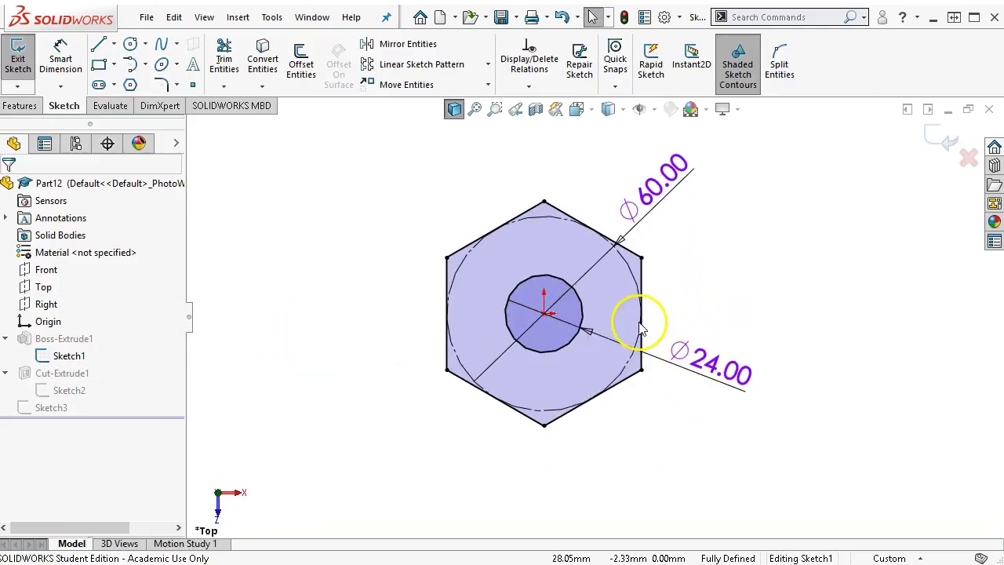
left_click(557, 352)
scroll(558, 351, "down", 2)
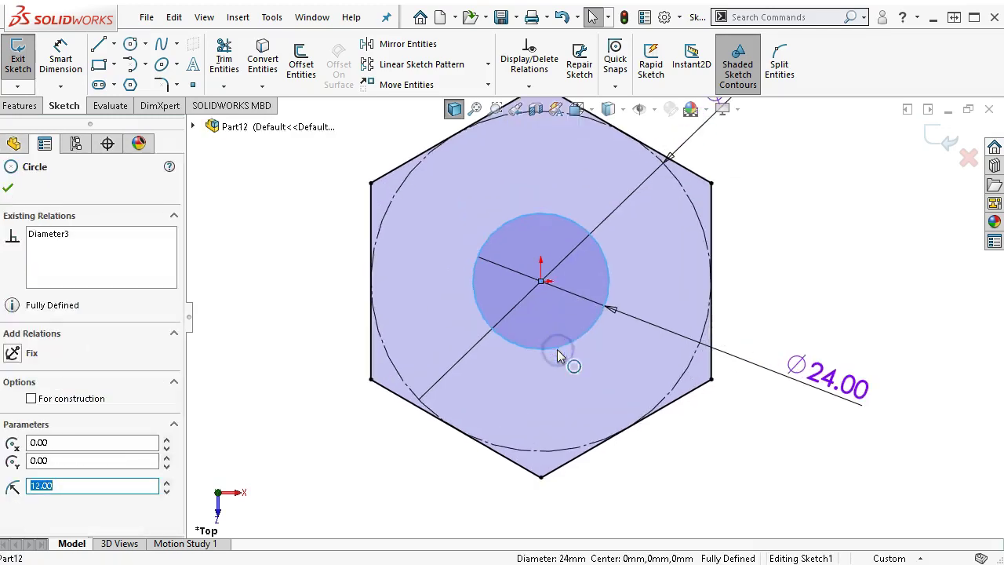
left_click(540, 282)
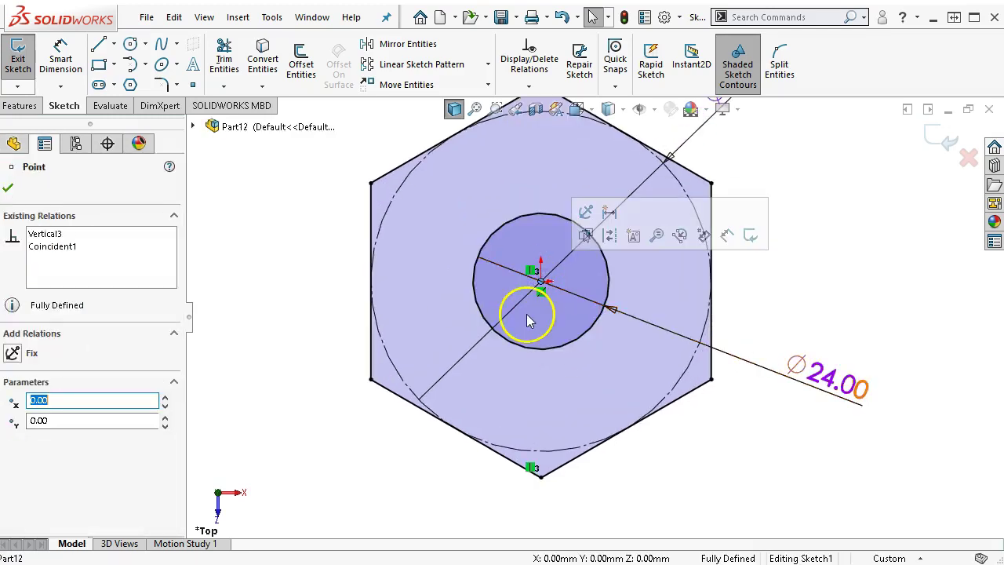
left_click(64, 250)
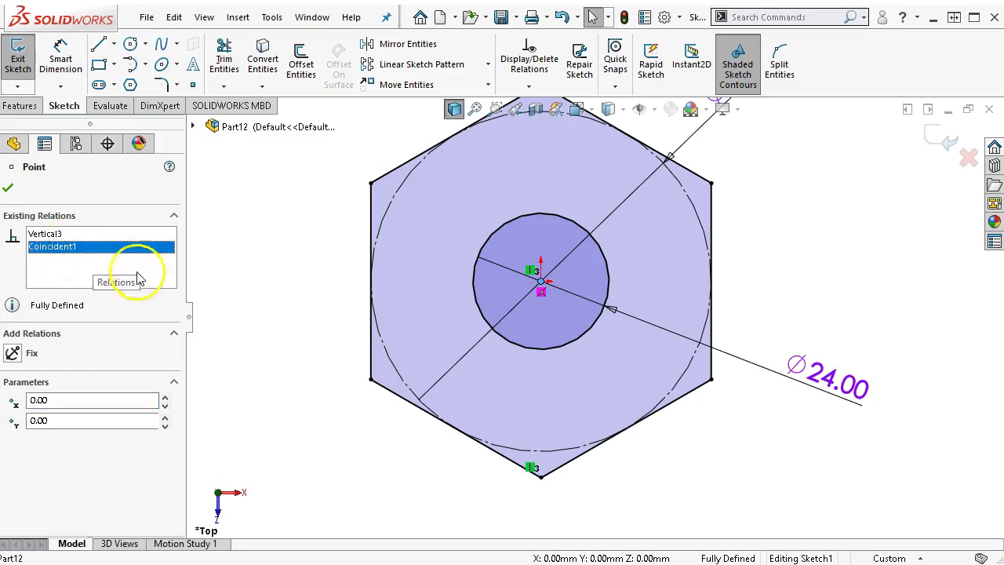
left_click(252, 269)
- Convert the Ø24 centre circle to construction geometry
left_click(566, 218)
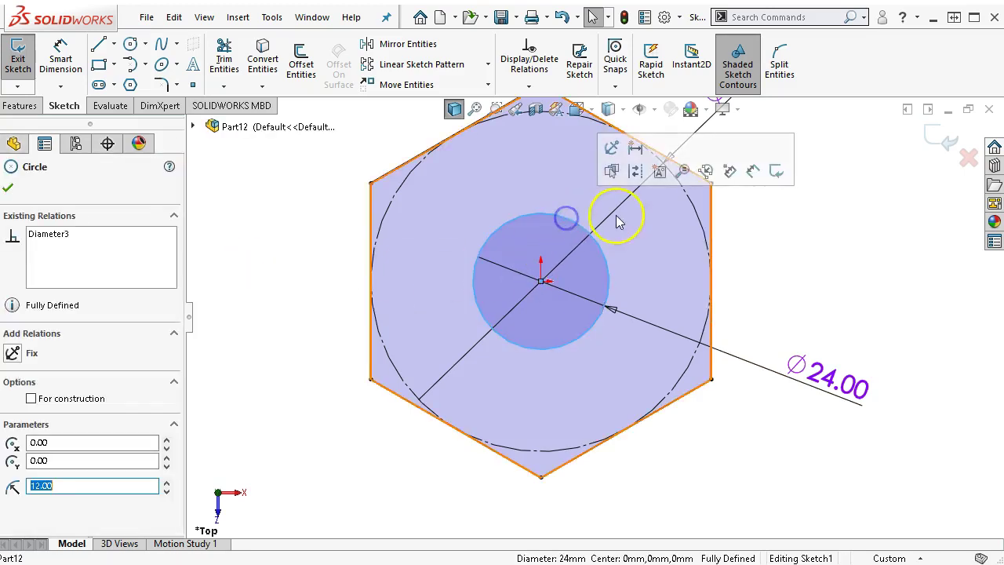
left_click(636, 172)
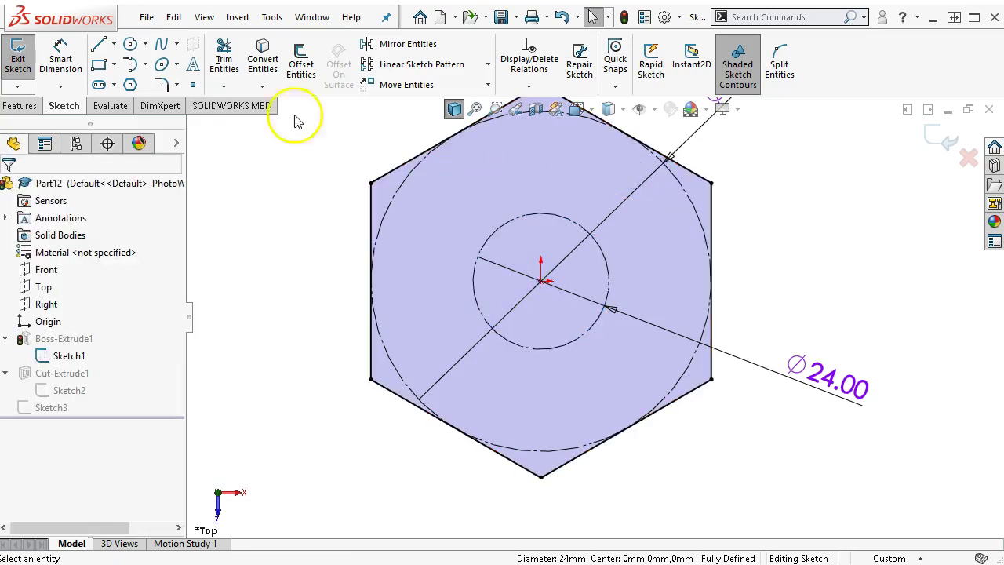
left_click(129, 43)
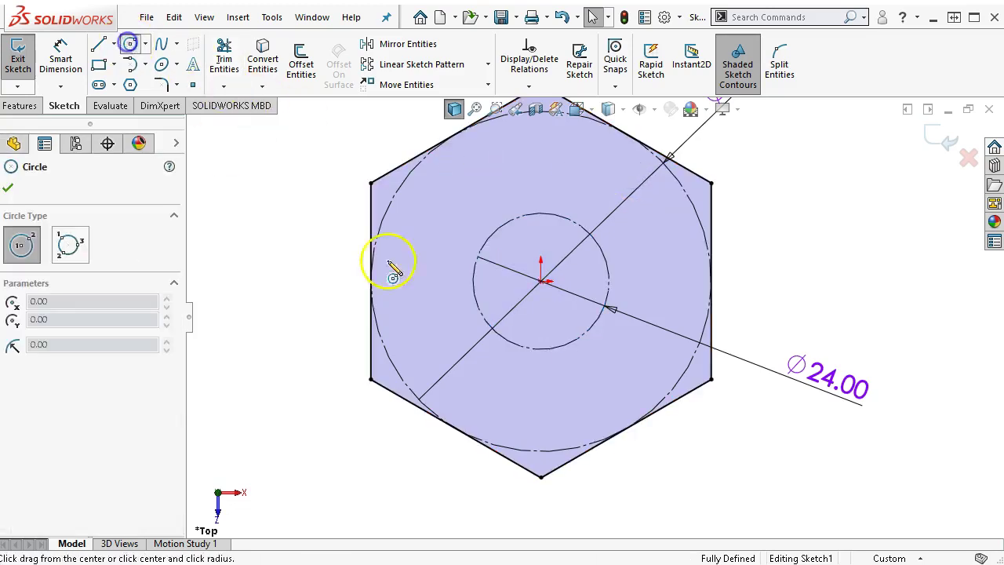
- Draw a new circle right of the origin and make it equal to the construction circle
left_click(625, 276)
left_click(658, 294)
right_click(802, 267)
left_click(811, 273)
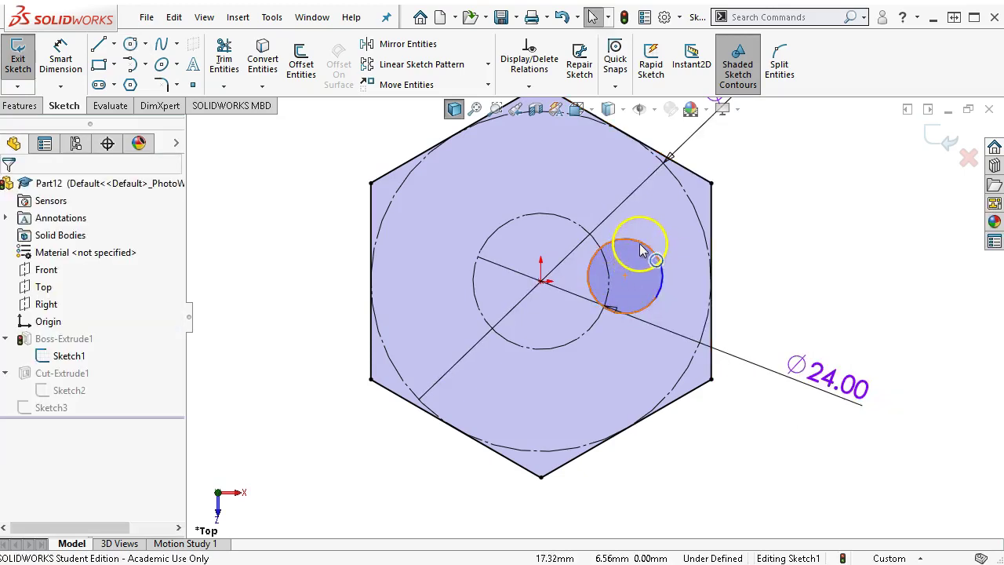
left_click(639, 245)
left_click(553, 225, "ctrl")
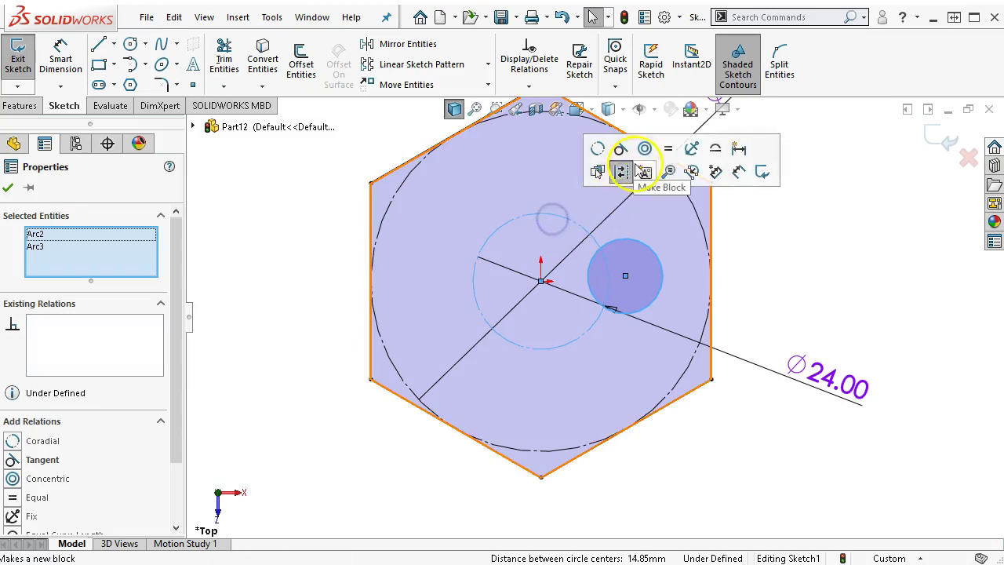
left_click(669, 151)
left_click(825, 217)
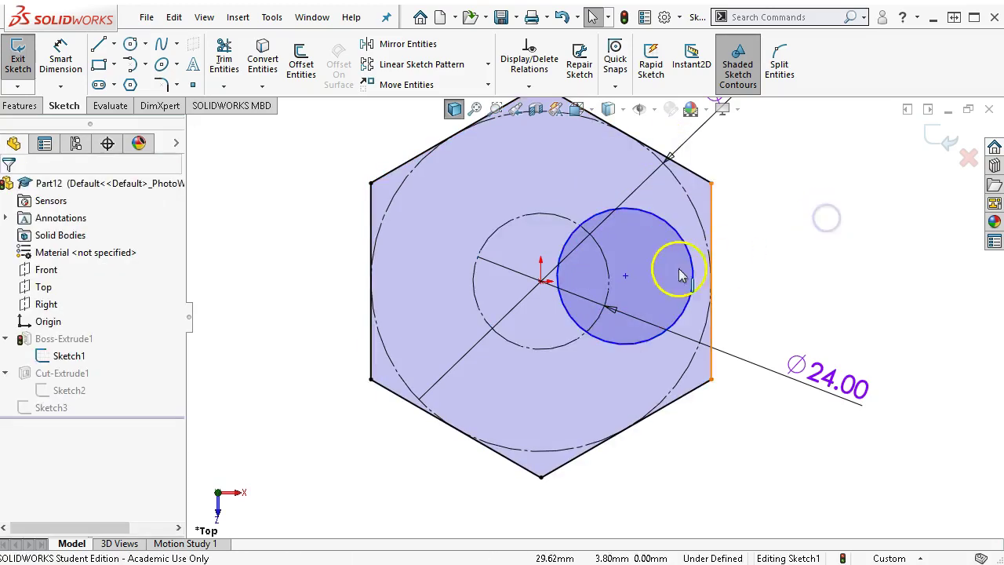
- Make the new circle's centre horizontal with the sketch origin
left_click(626, 275)
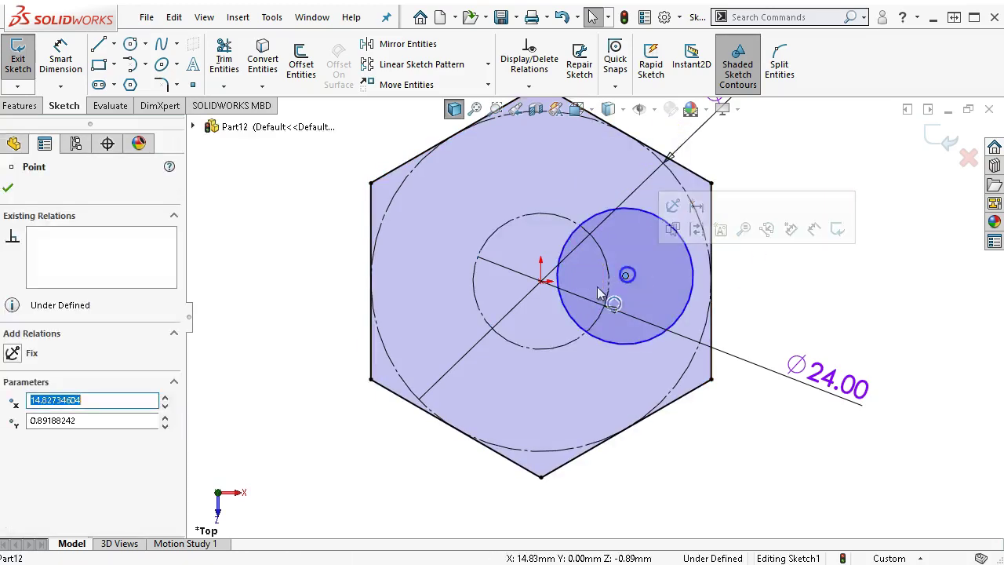
left_click(547, 285, "ctrl")
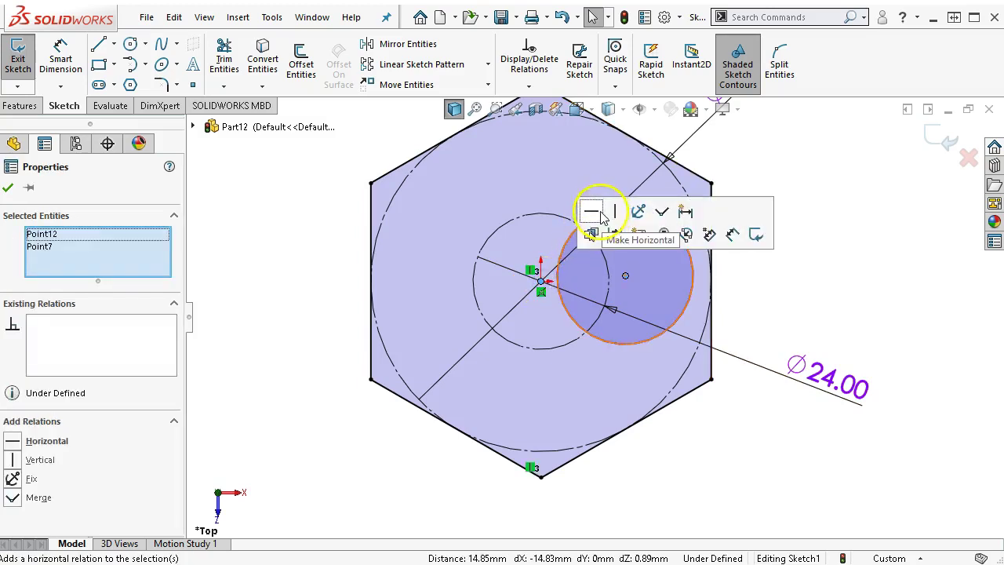
left_click(611, 234)
left_click(824, 197)
- Dimension the new circle 23.23 mm from the hexagon's right edge
right_click(822, 196)
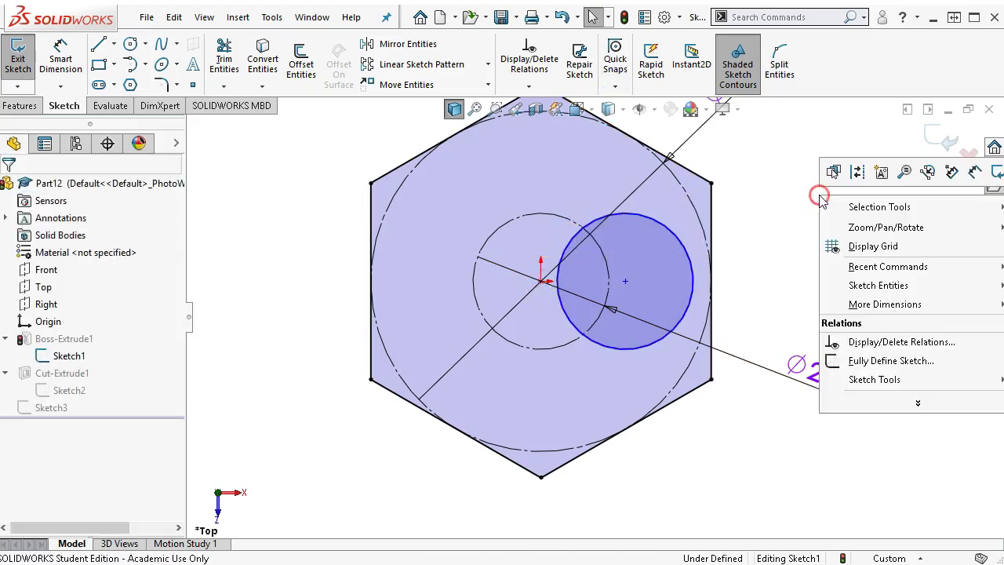
left_click(975, 172)
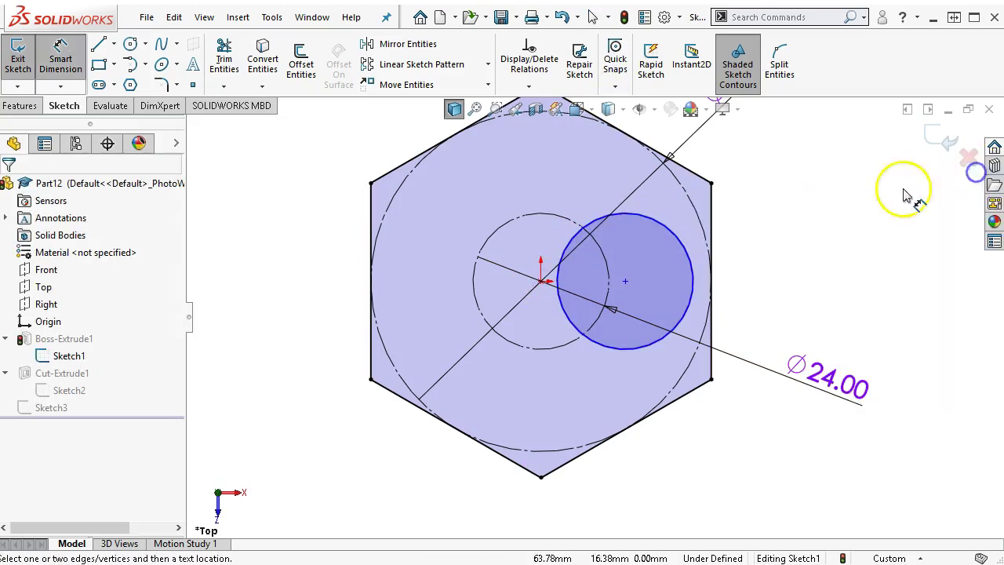
left_click(712, 259)
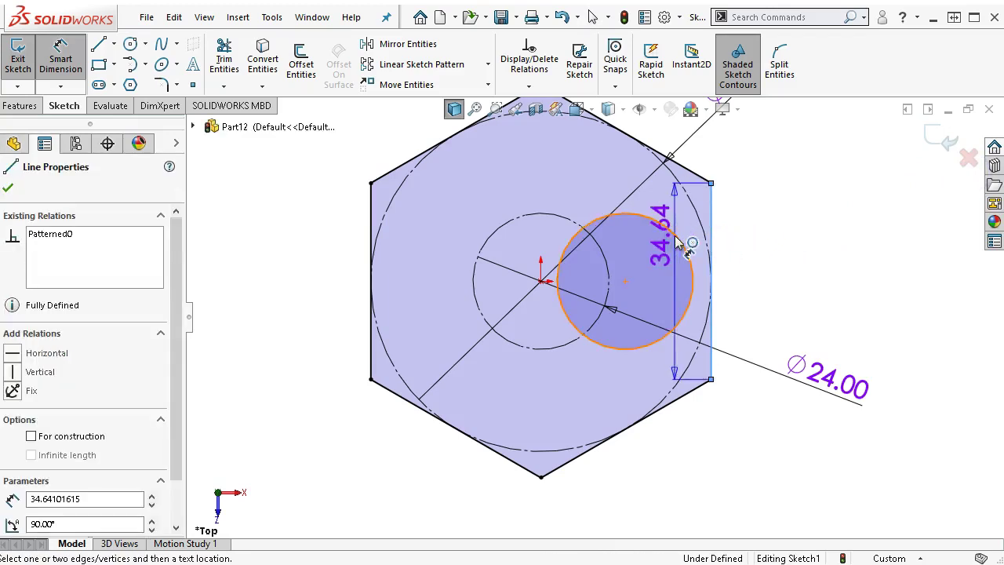
left_click(683, 247)
left_click(796, 195)
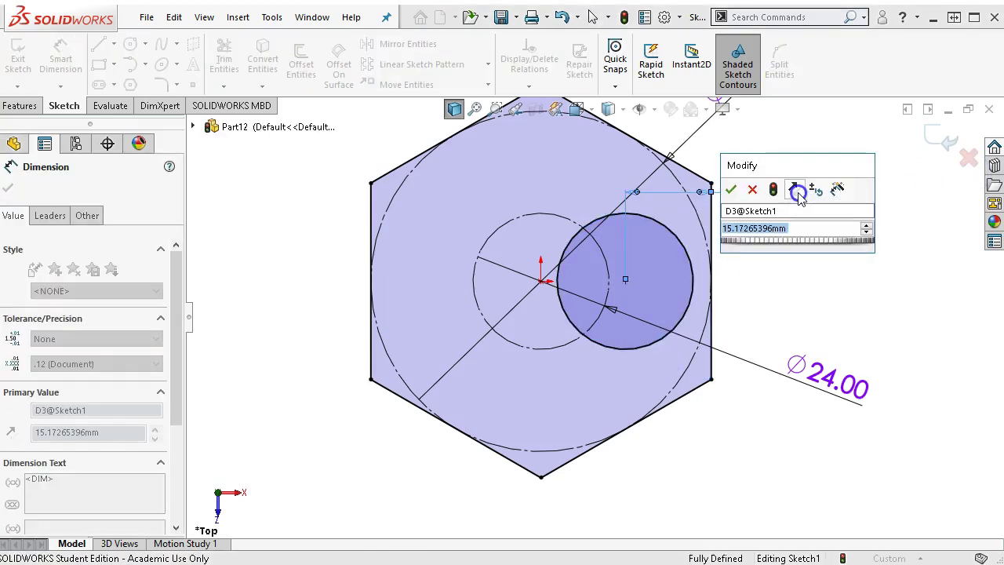
type("23.23")
key("Return")
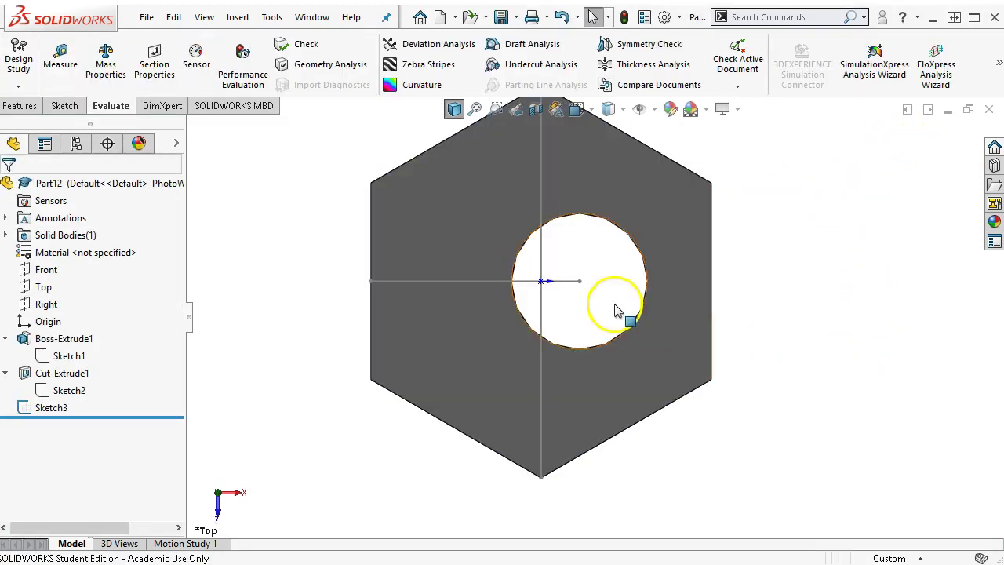
- Switch to isometric view and hide Sketch3's crossing reference lines
key("ctrl+7")
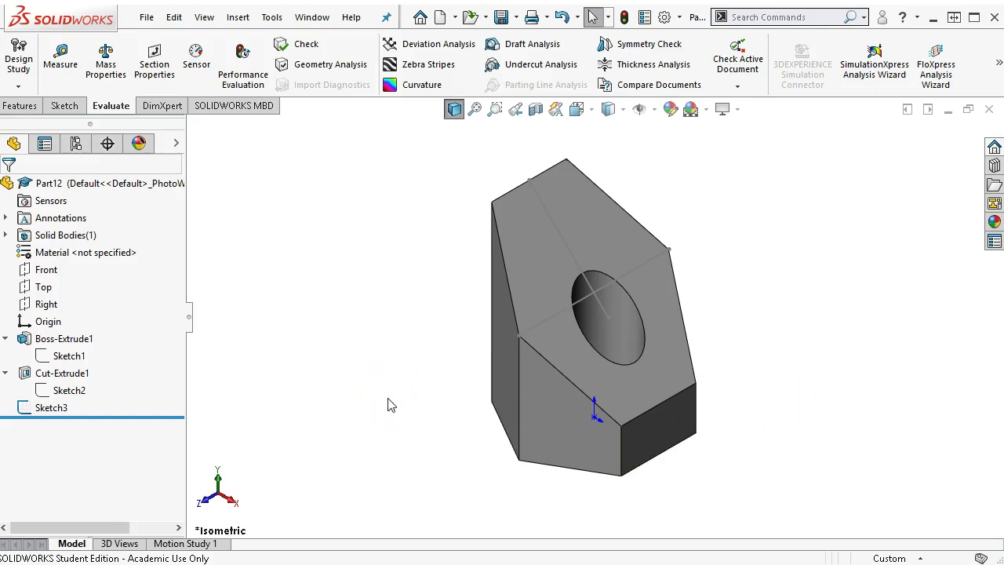
right_click(55, 407)
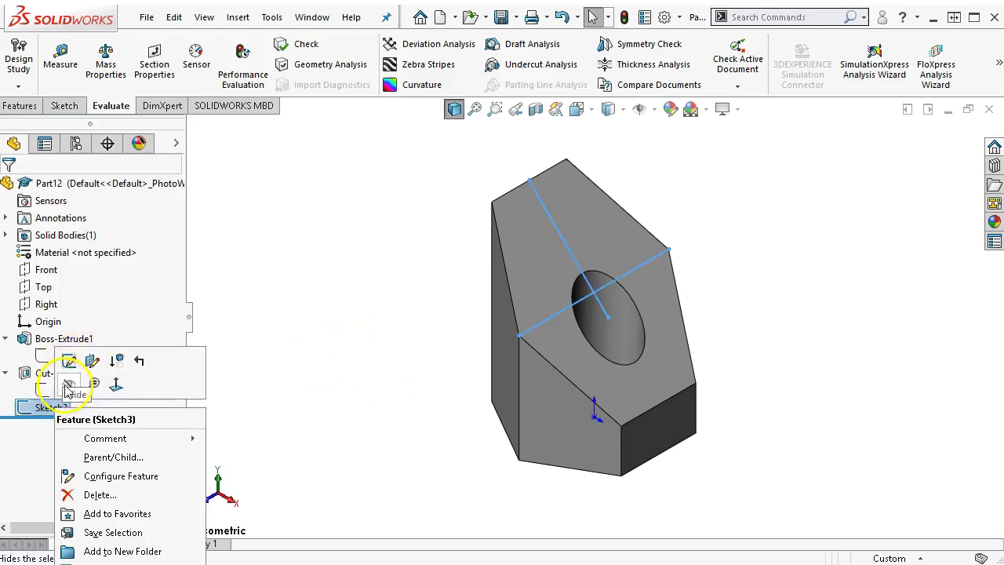
left_click(68, 384)
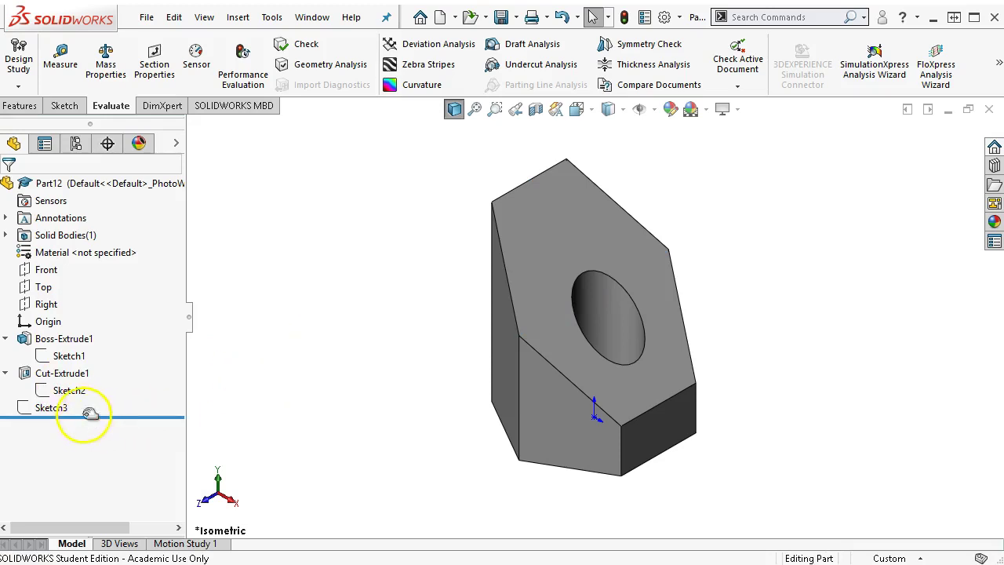
- In Sketch1, swap construction status so the centred Ø24 circle becomes the hole, then rebuild
right_click(69, 358)
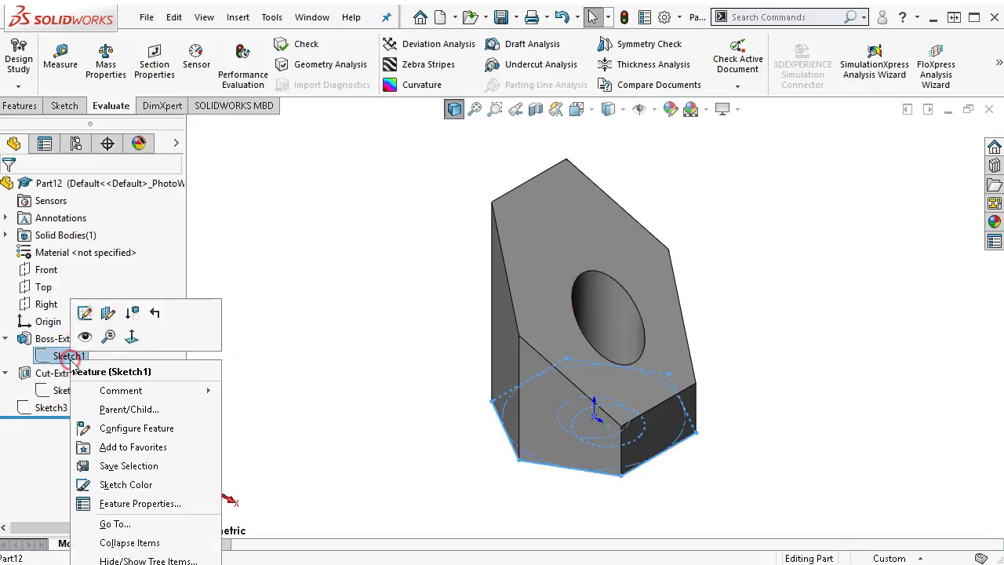
left_click(85, 313)
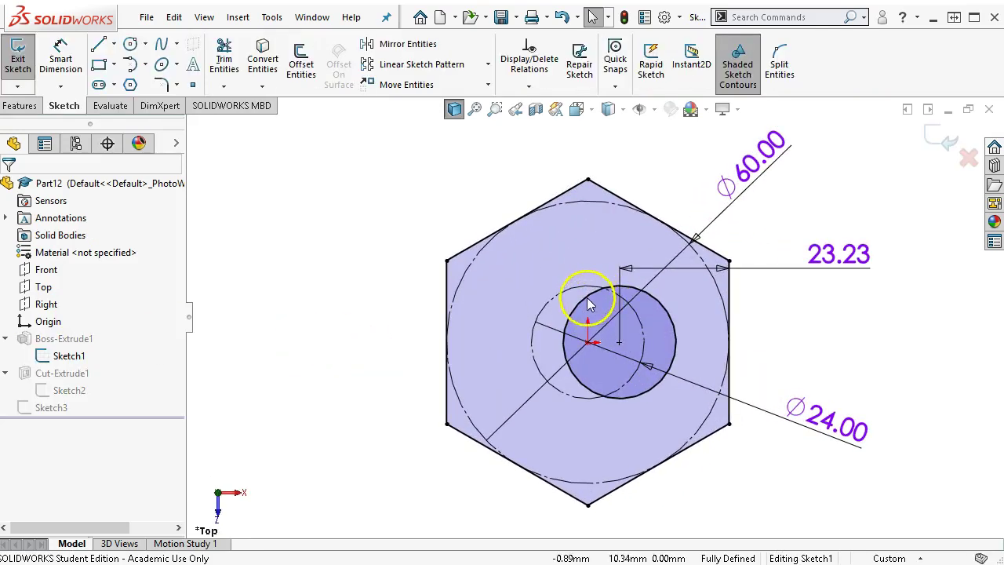
left_click(577, 291)
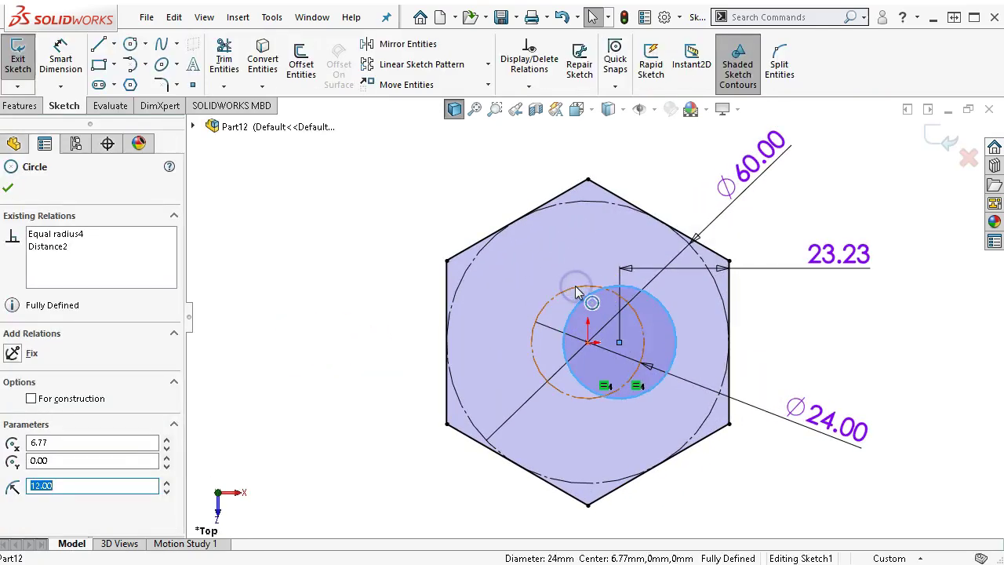
left_click(577, 288, "ctrl")
left_click(644, 242)
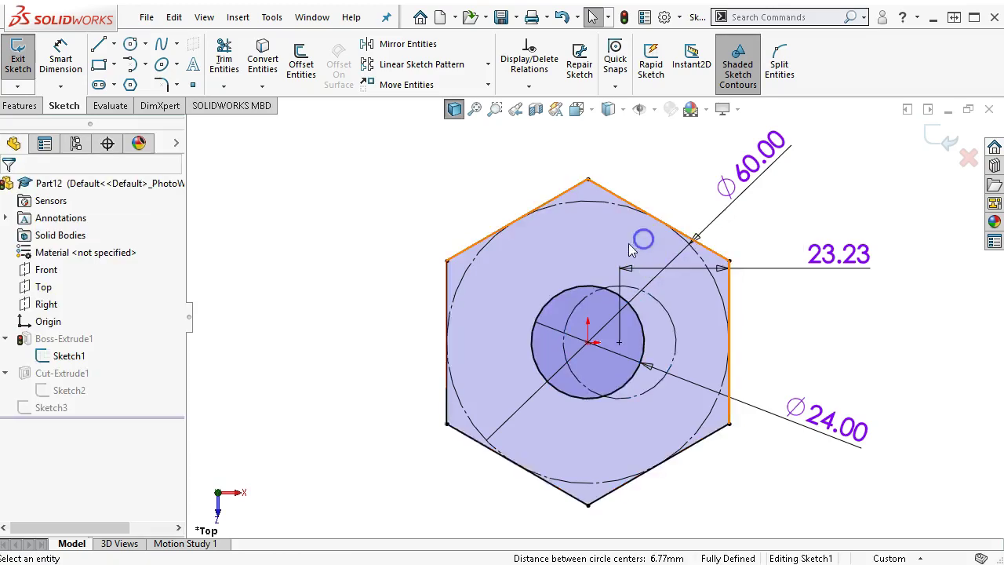
left_click(931, 138)
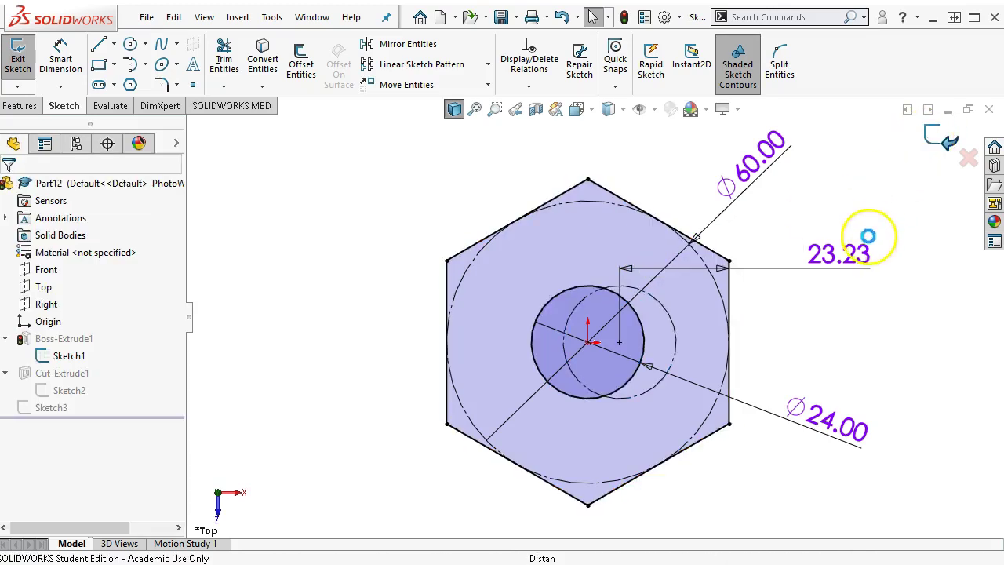
key("ctrl+7")
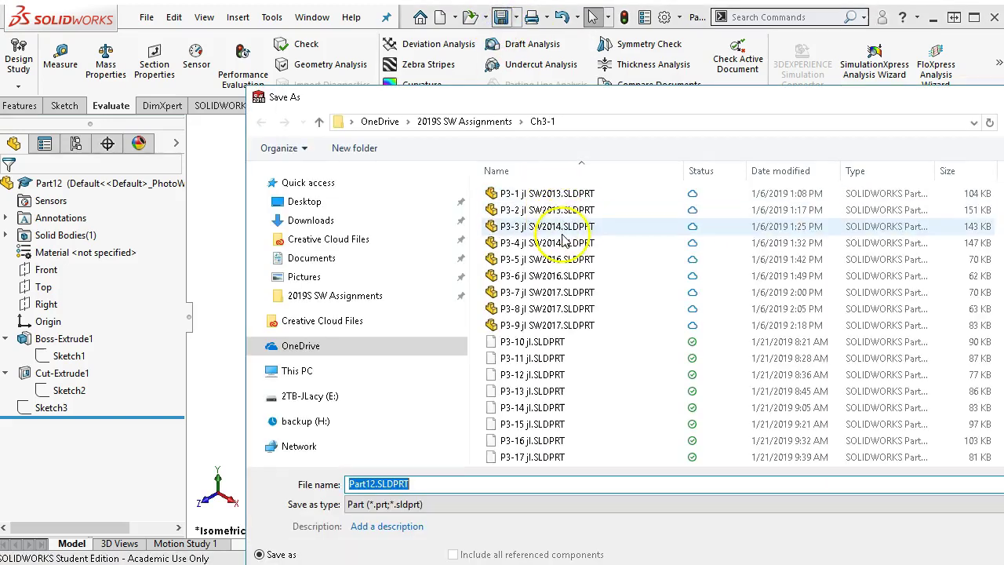
- In Save As, reuse the P3-20 file's name and start editing it for P3-21
scroll(560, 361, "down", 1)
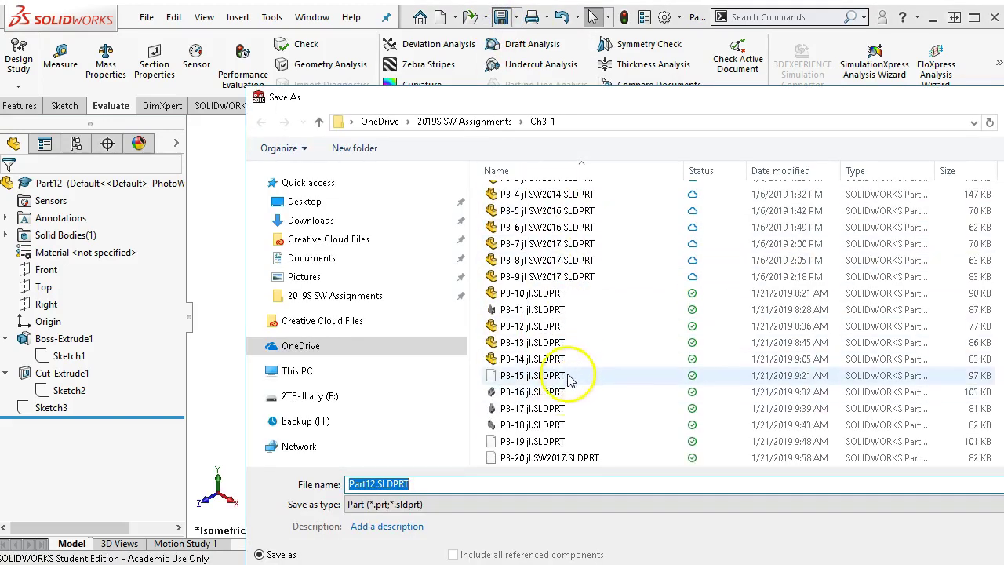
left_click(547, 458)
left_click(376, 484)
left_click(368, 484)
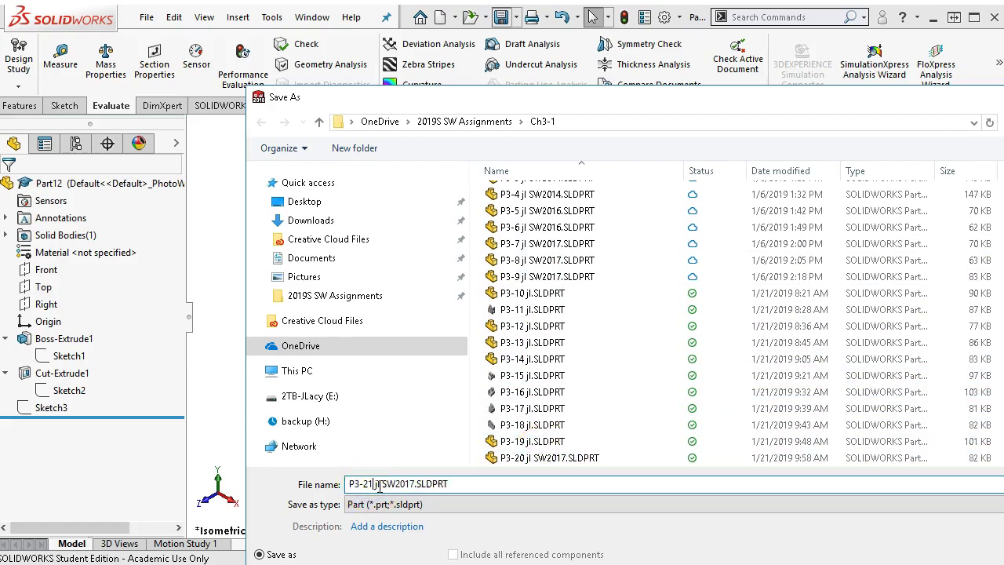